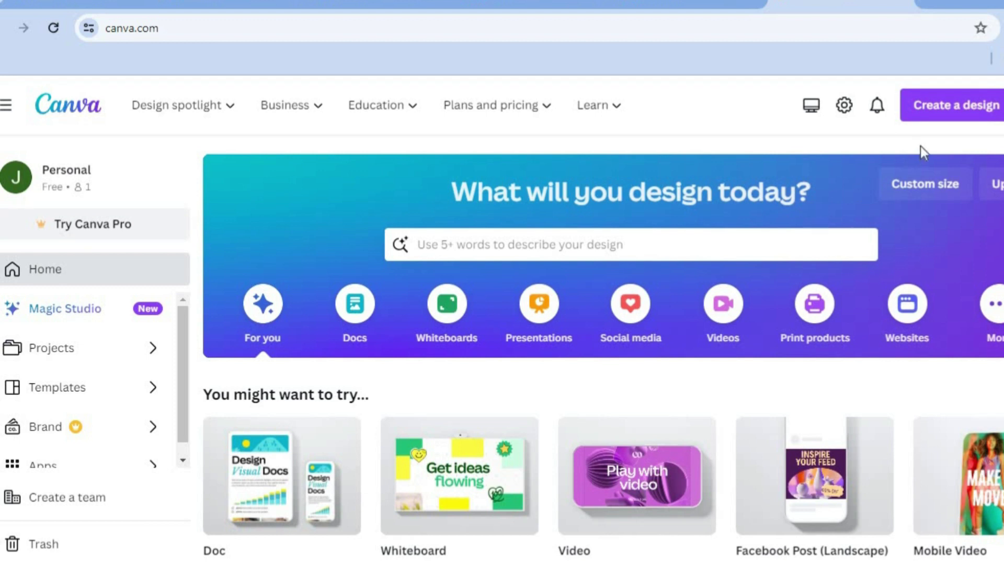
- Start a new 8.5 × 11 in Planner design from the 'pla' design-type search
left_click(955, 111)
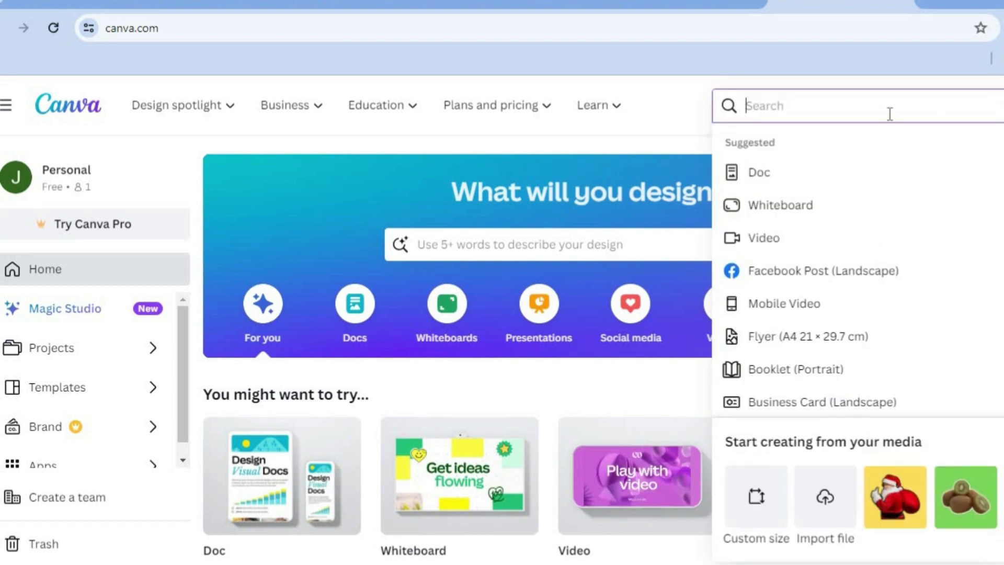
type("pla")
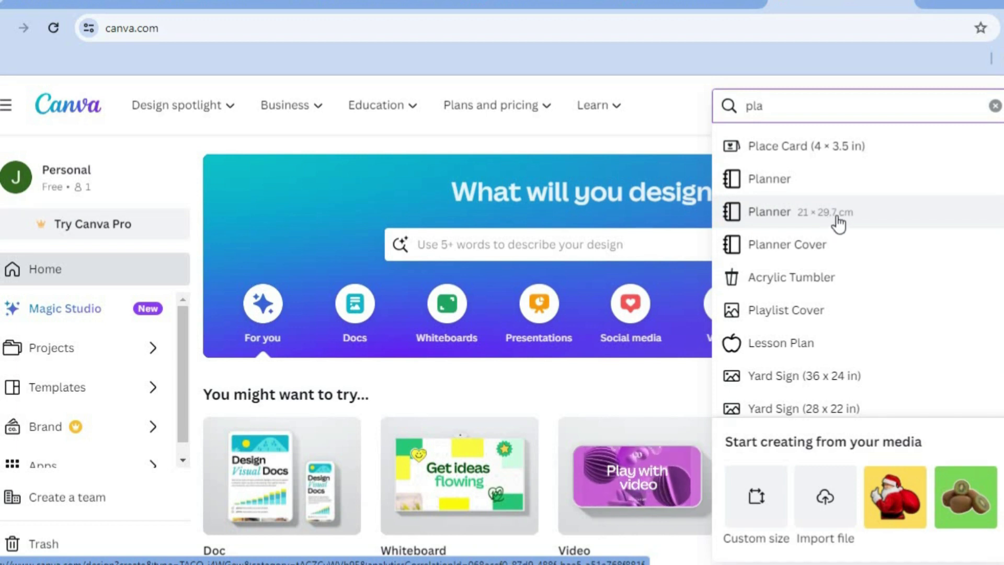
left_click(827, 189)
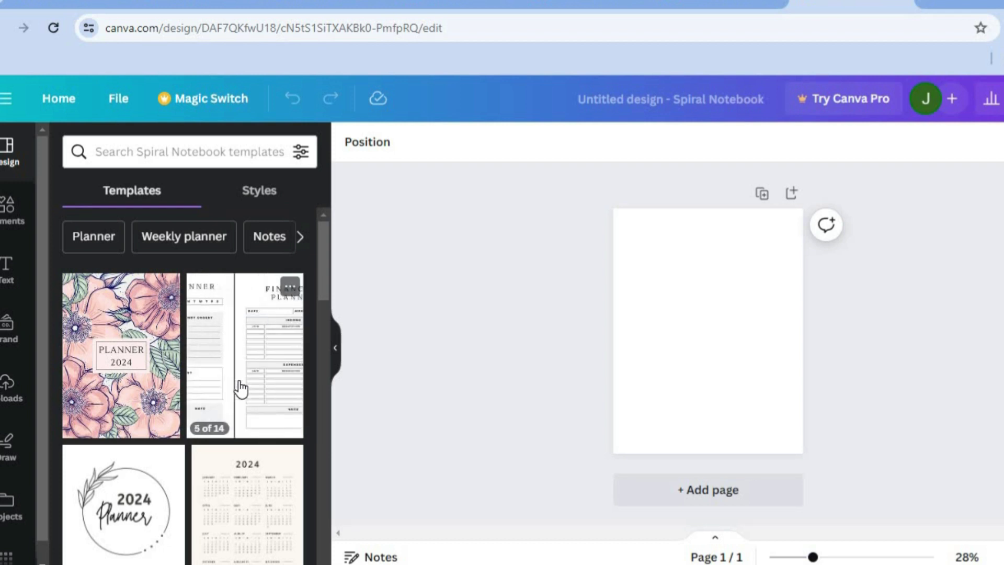
- Filter the templates to Weekly planner and scroll through the results
mouse_move(106, 376)
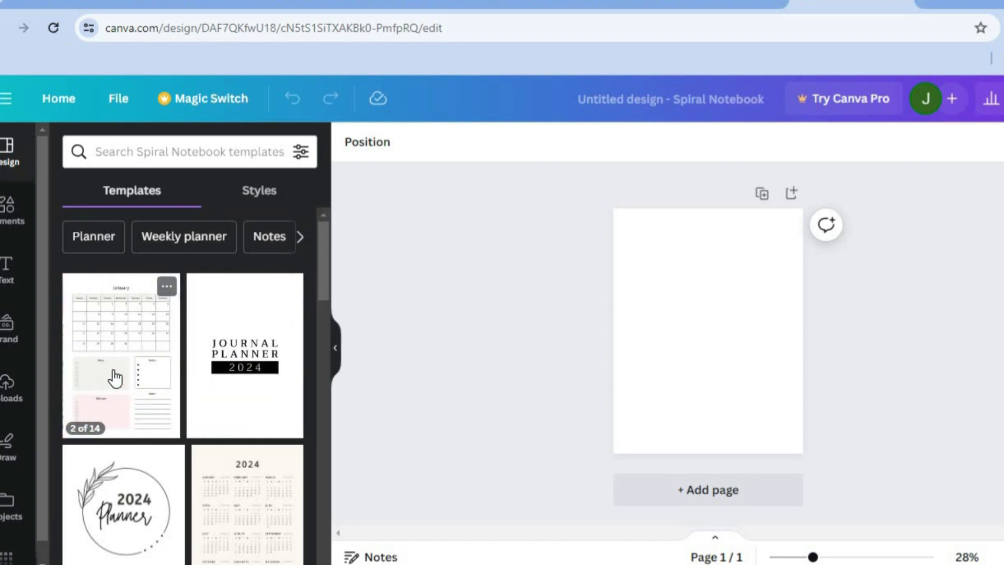
left_click(182, 242)
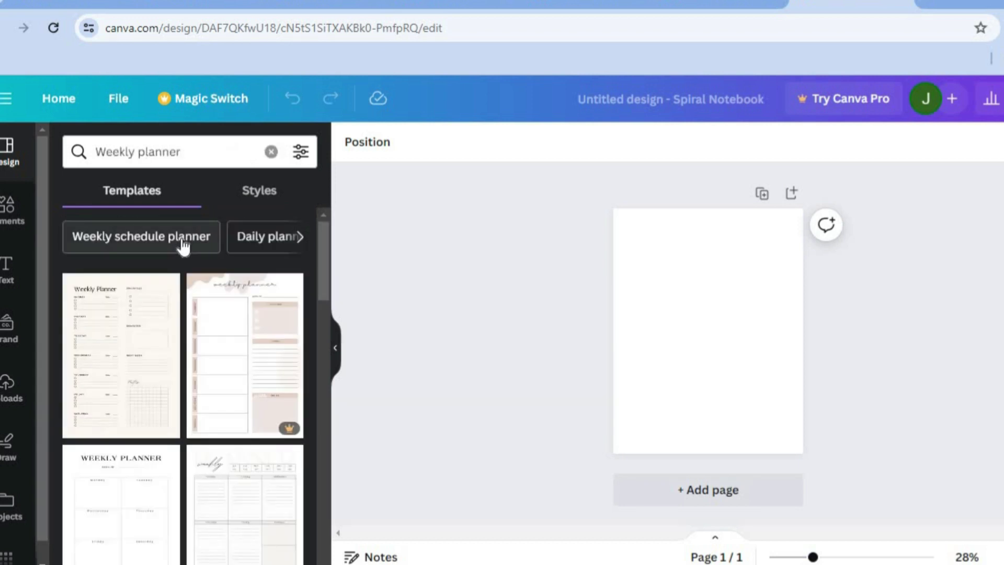
mouse_move(125, 329)
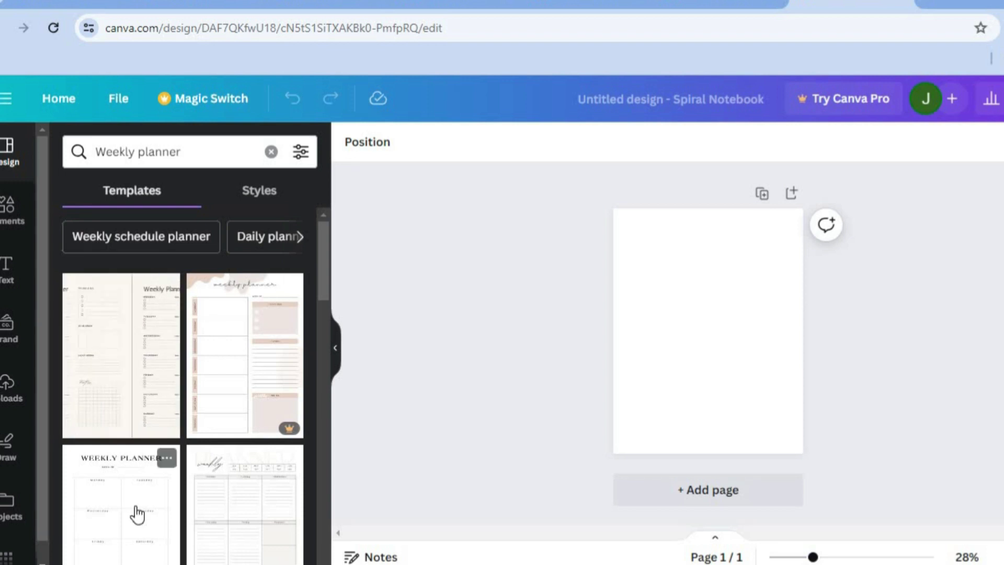
left_click_drag(328, 281, 318, 358)
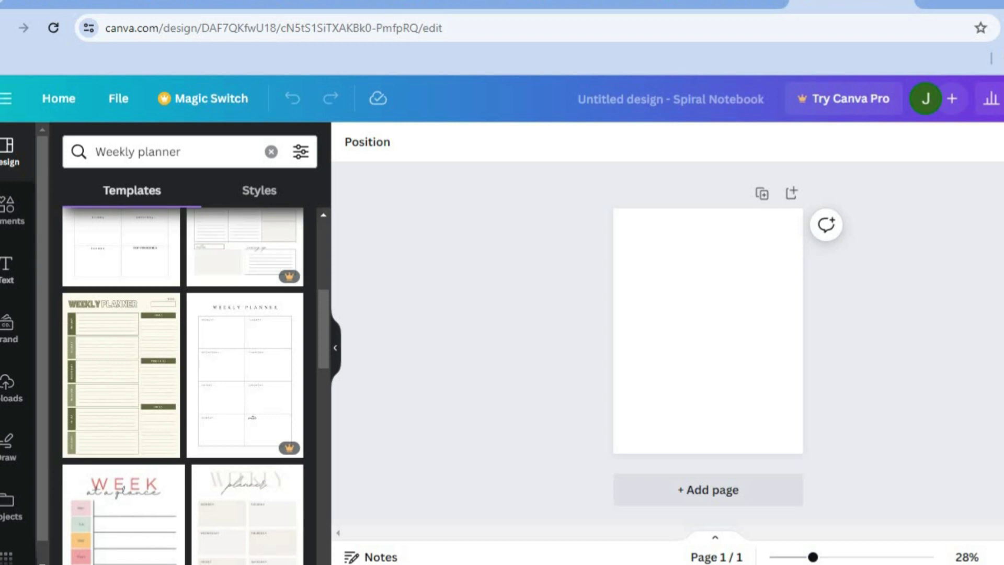
- Add the recently used COMING SOON text style to the page
left_click(10, 269)
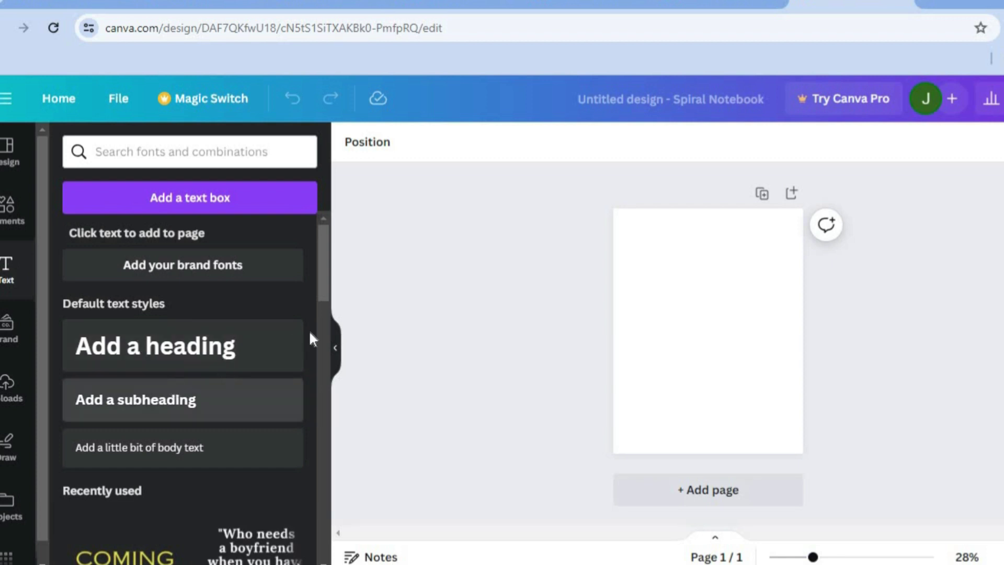
mouse_move(325, 260)
left_mouse_down()
mouse_move(321, 340)
mouse_move(317, 265)
left_mouse_up()
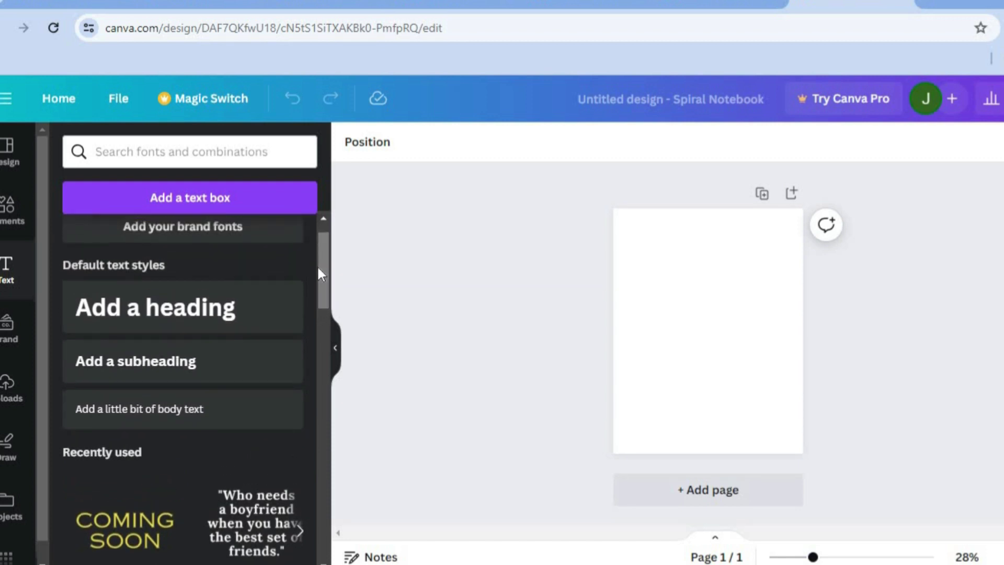
left_click(120, 526)
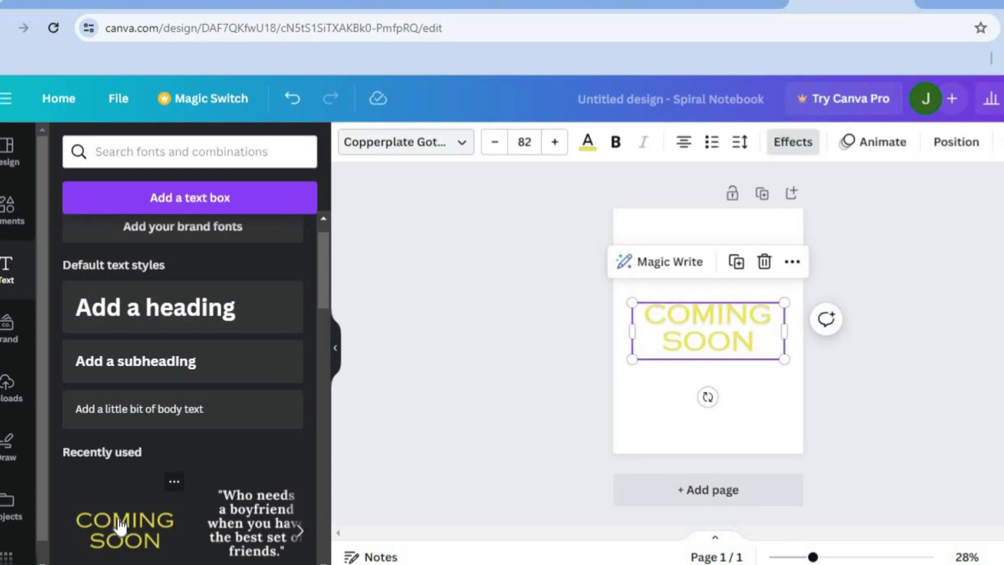
- Replace the text with WEEKLY PLANNER and widen the box to fit two lines
double_click(722, 333)
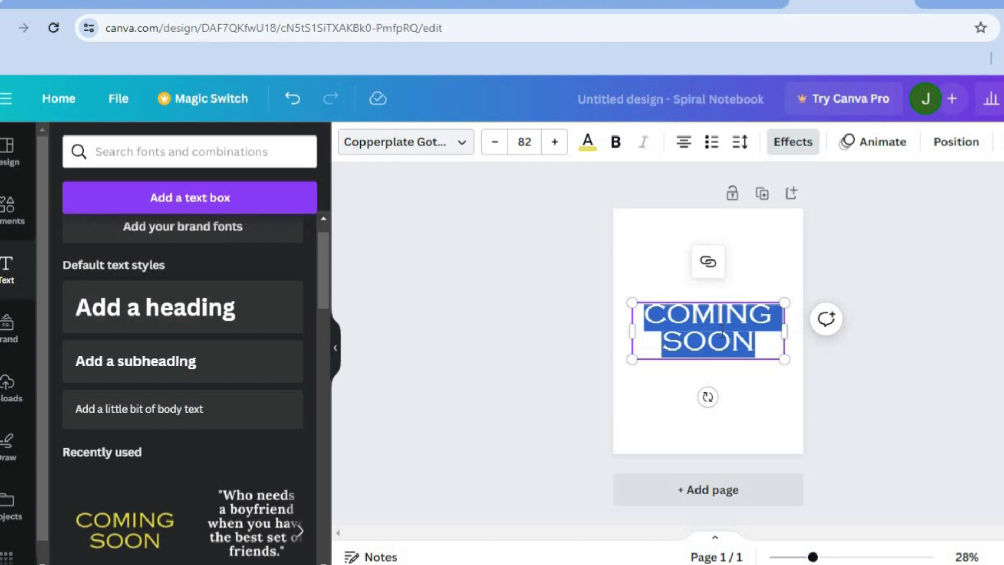
type("D")
key("BackSpace")
type("W")
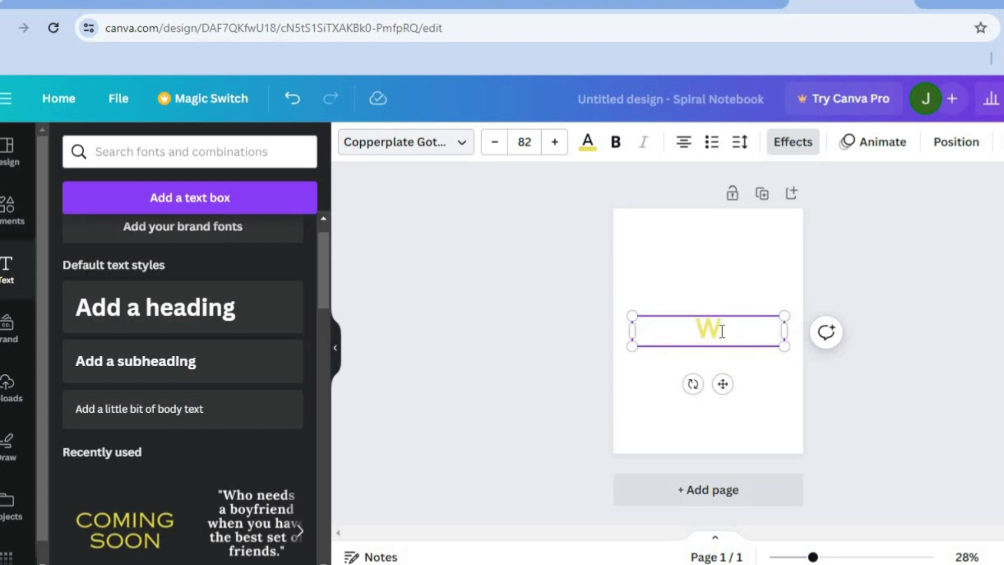
type("EEKLY")
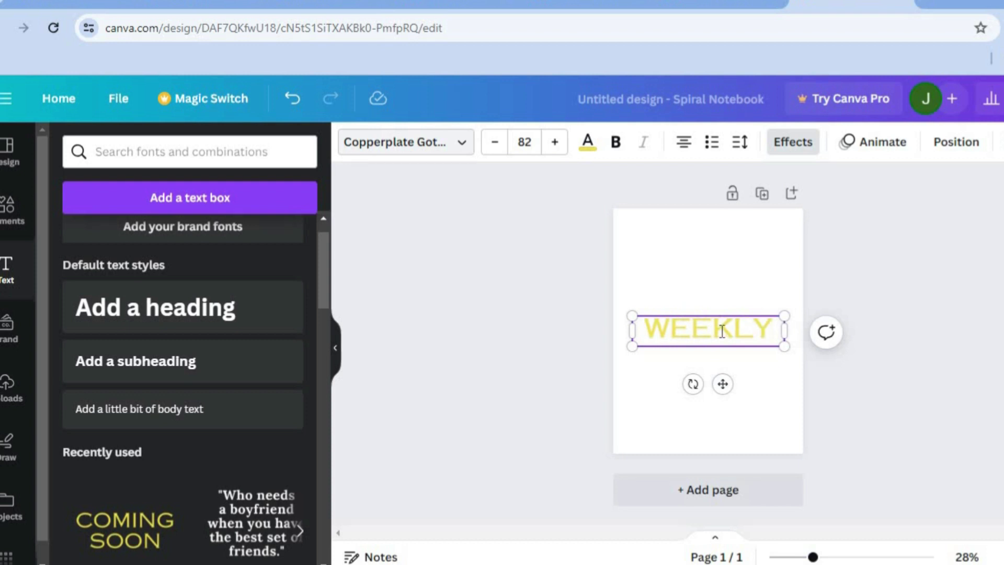
type(" PLANNER")
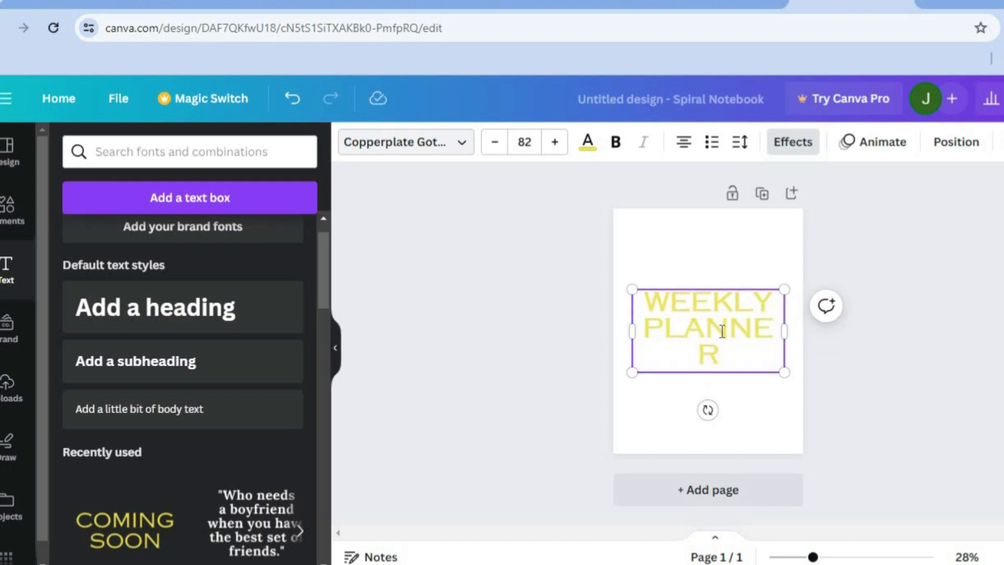
left_click_drag(788, 325, 794, 327)
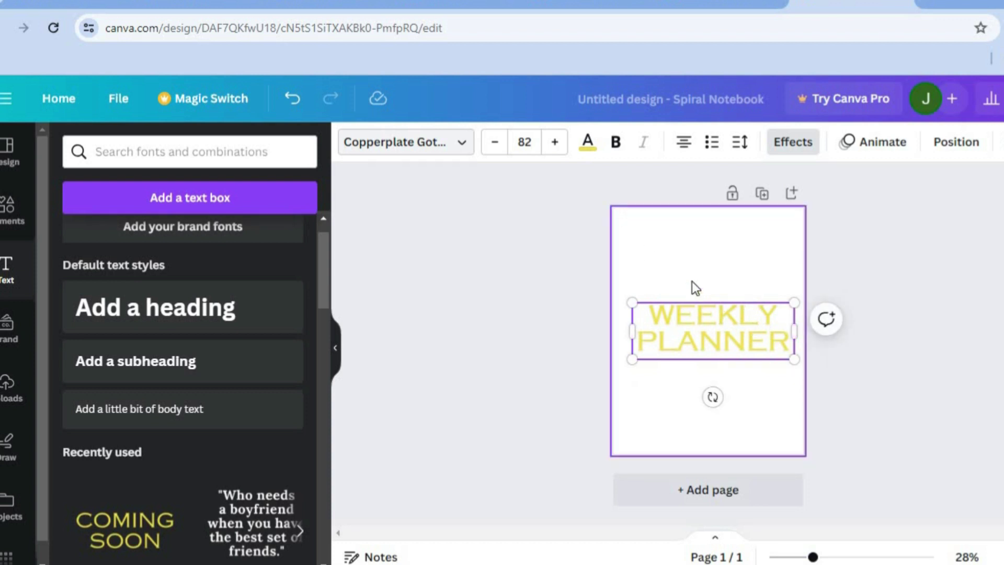
double_click(785, 328)
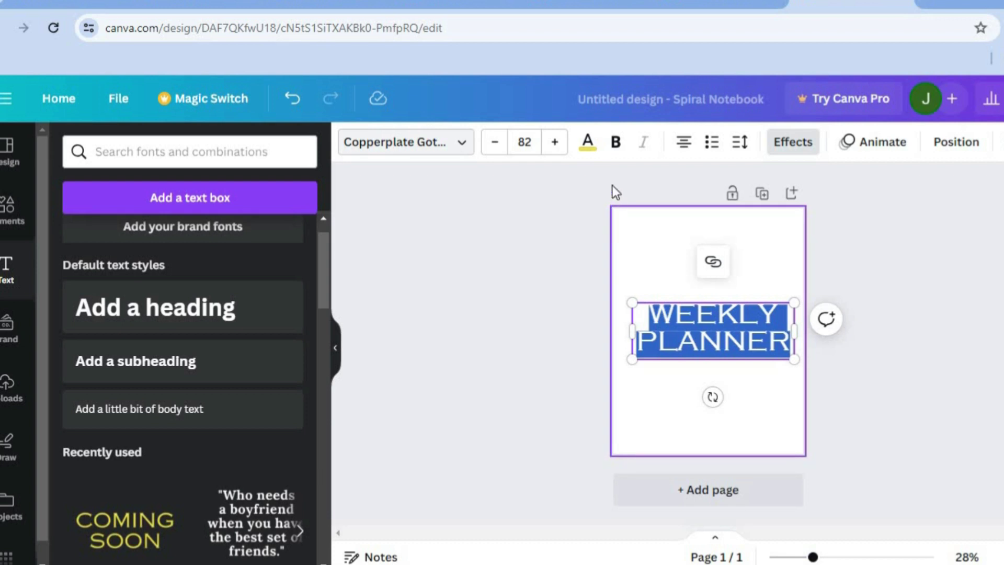
- Change the WEEKLY PLANNER title font to More Sugar
left_click(434, 153)
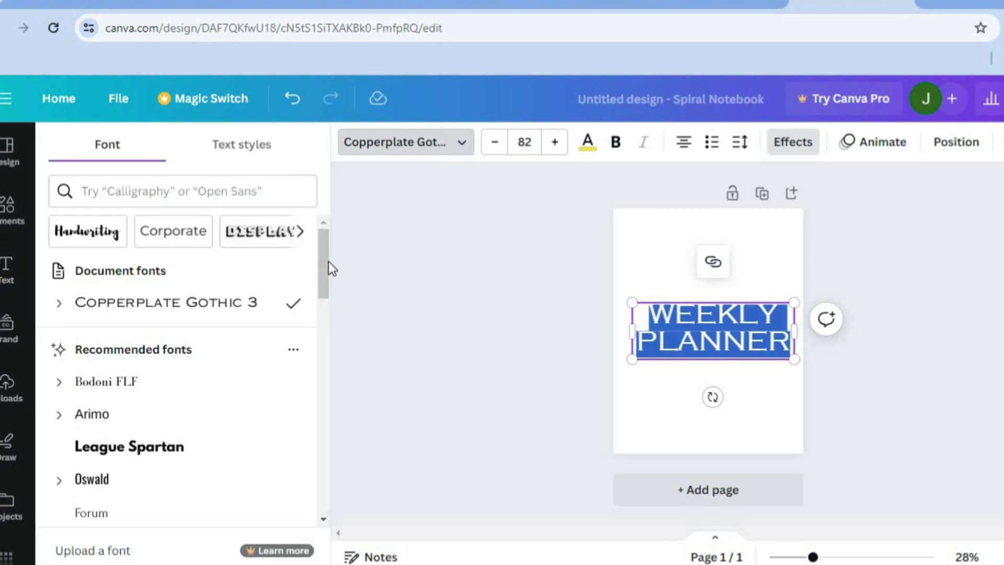
left_click_drag(328, 266, 328, 306)
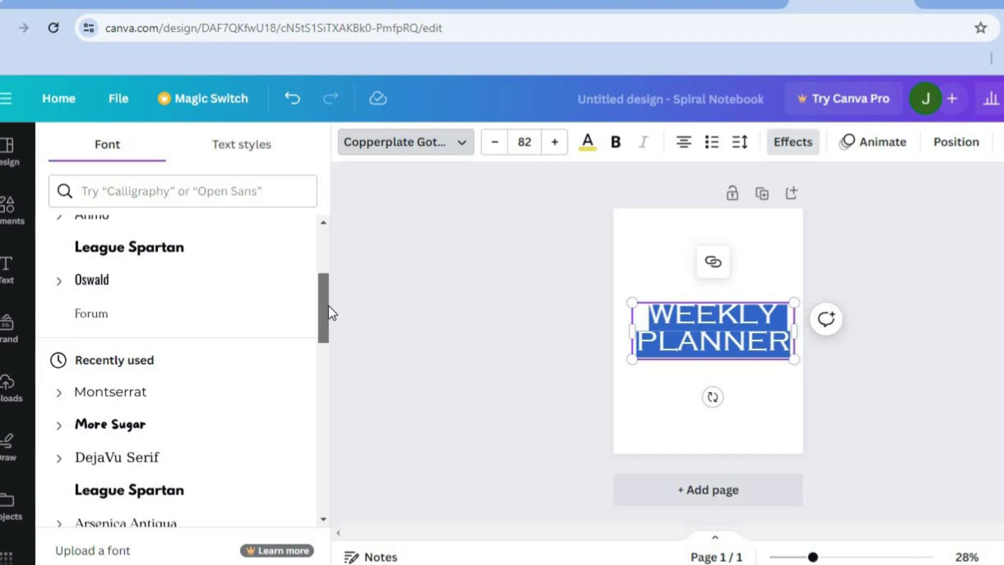
left_click(152, 431)
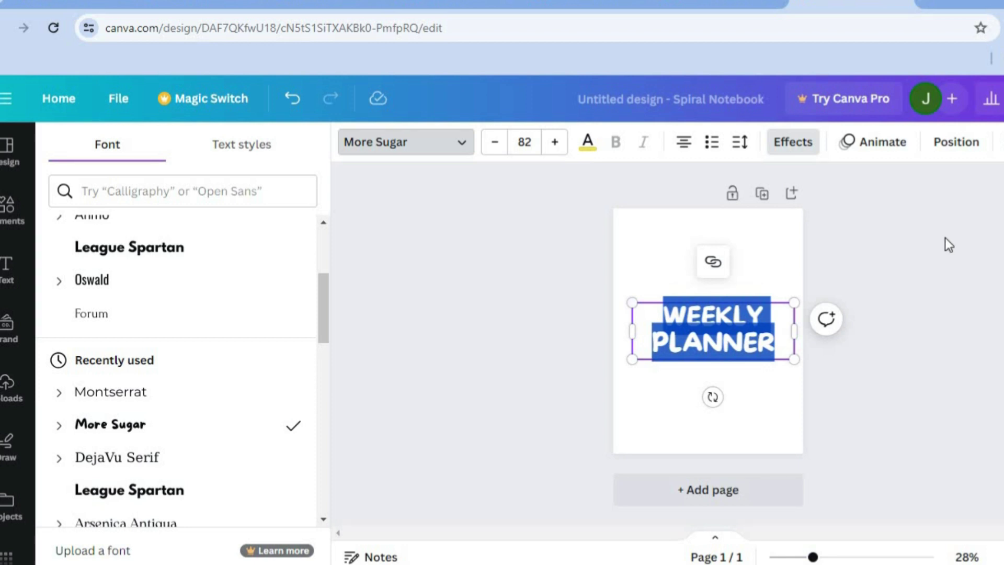
key("Escape")
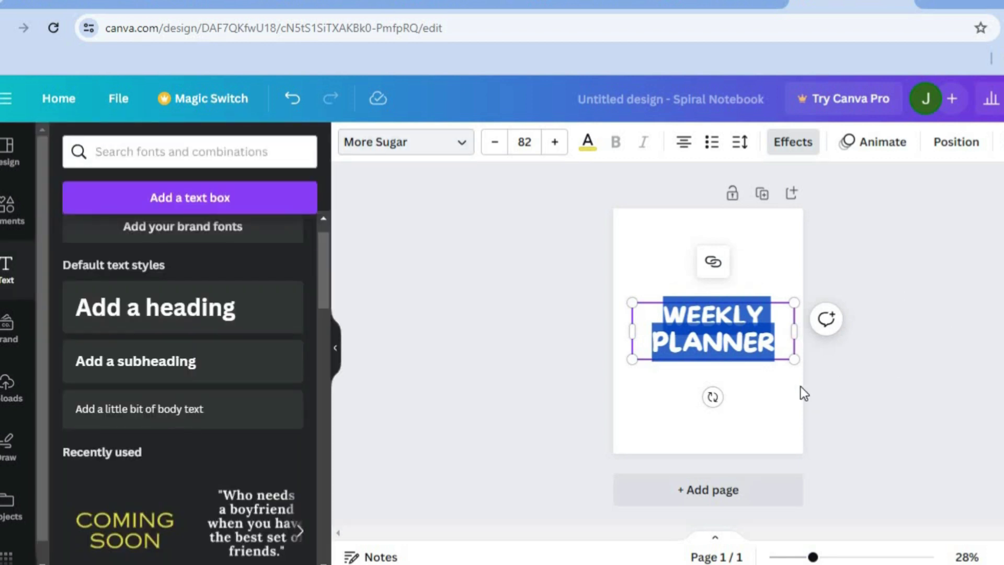
- Move the title up near the top of the page
left_click(761, 410)
left_click_drag(729, 335, 720, 268)
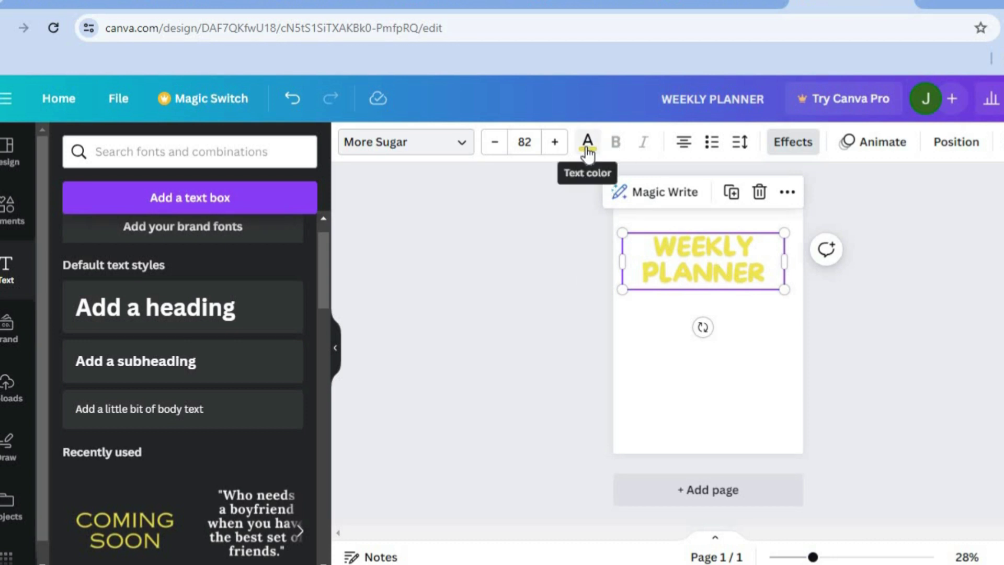
left_click(696, 372)
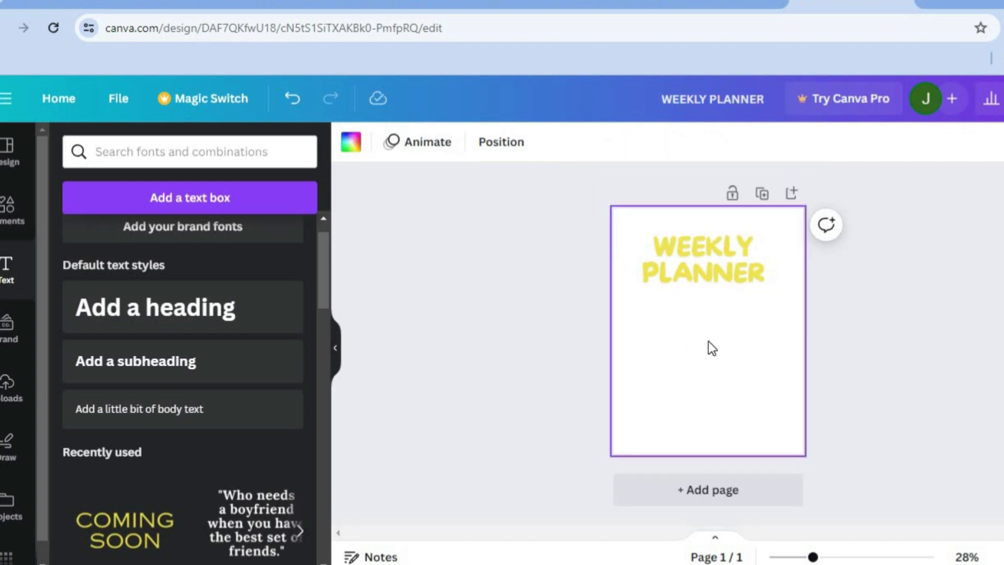
- Search the Elements library for 'FOCUS'
left_click(14, 398)
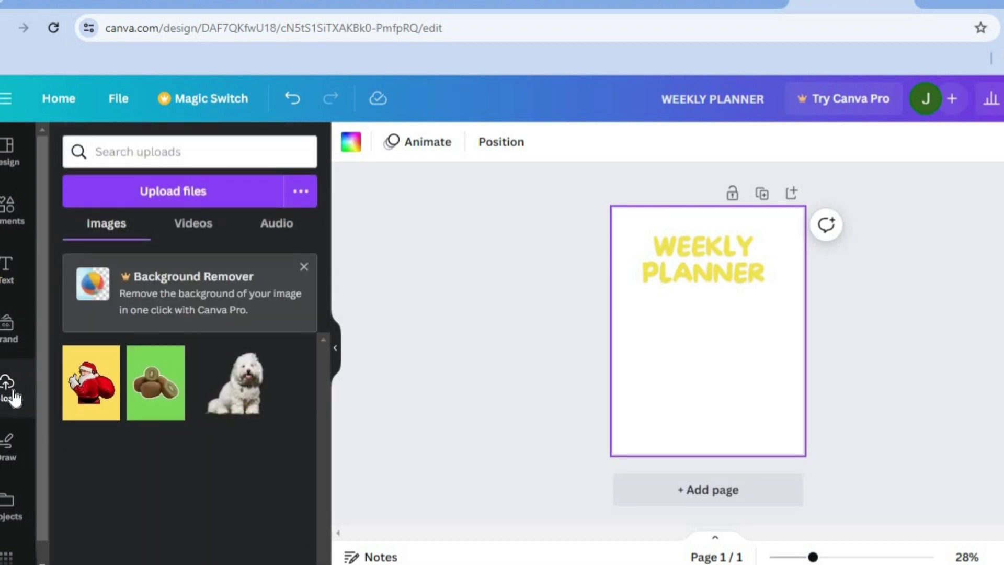
left_click(16, 209)
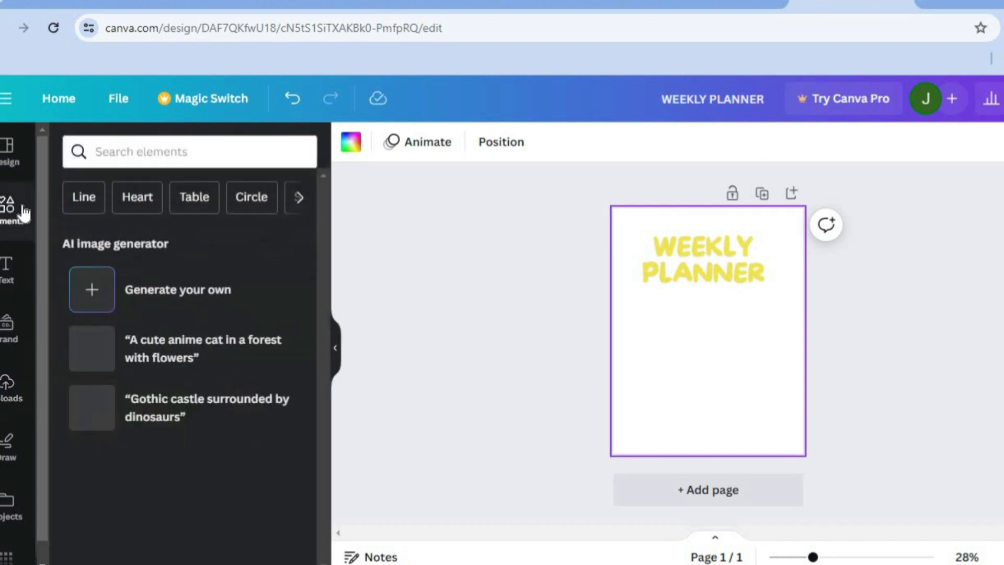
left_click(159, 153)
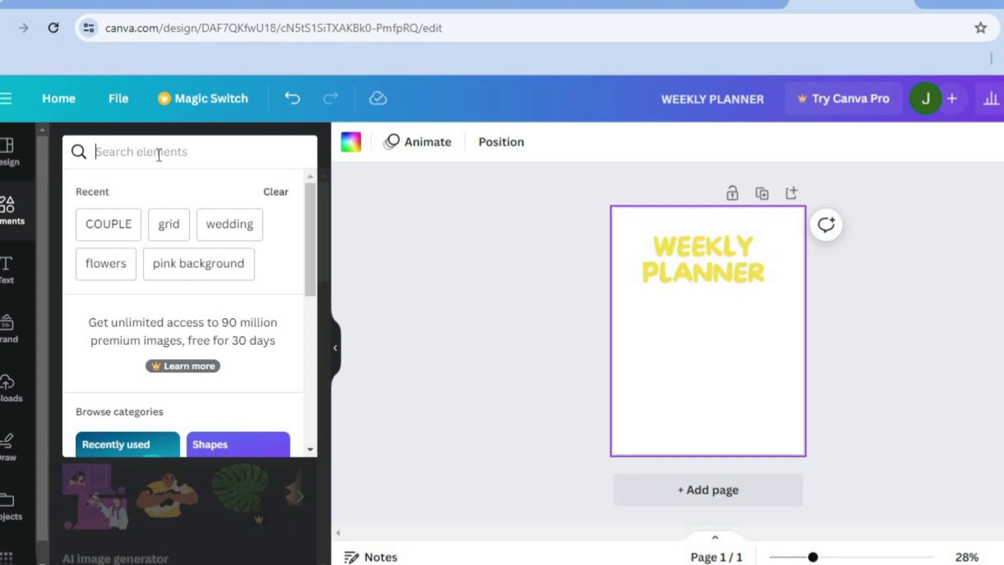
type("FOCUS")
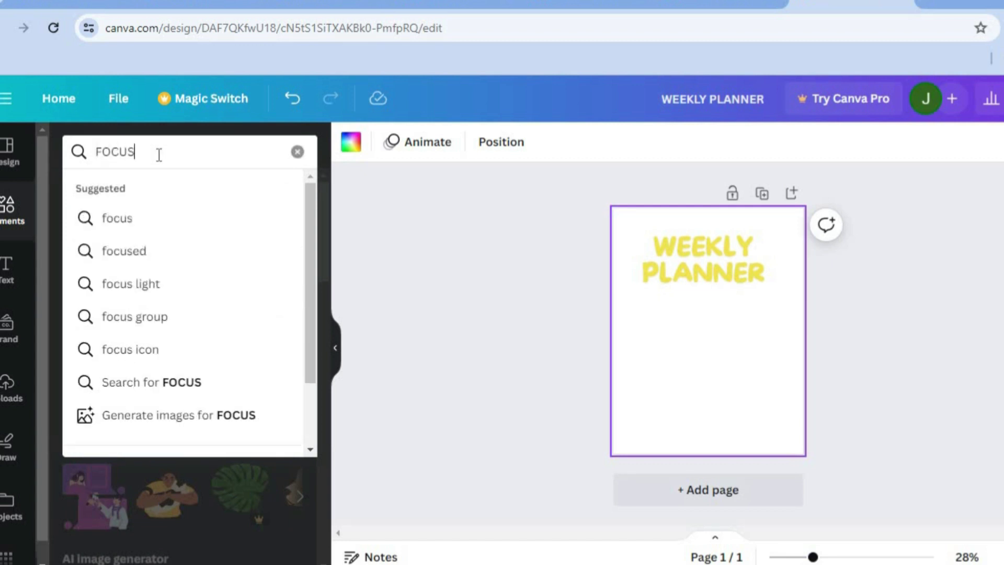
left_click(144, 260)
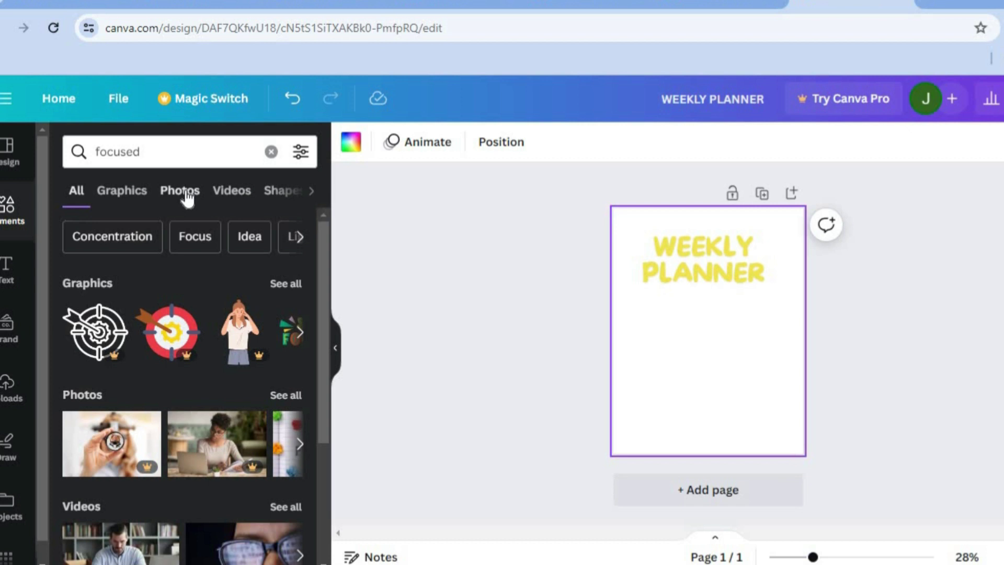
- Filter the focused results to Graphics and browse the sticker options
left_click(127, 193)
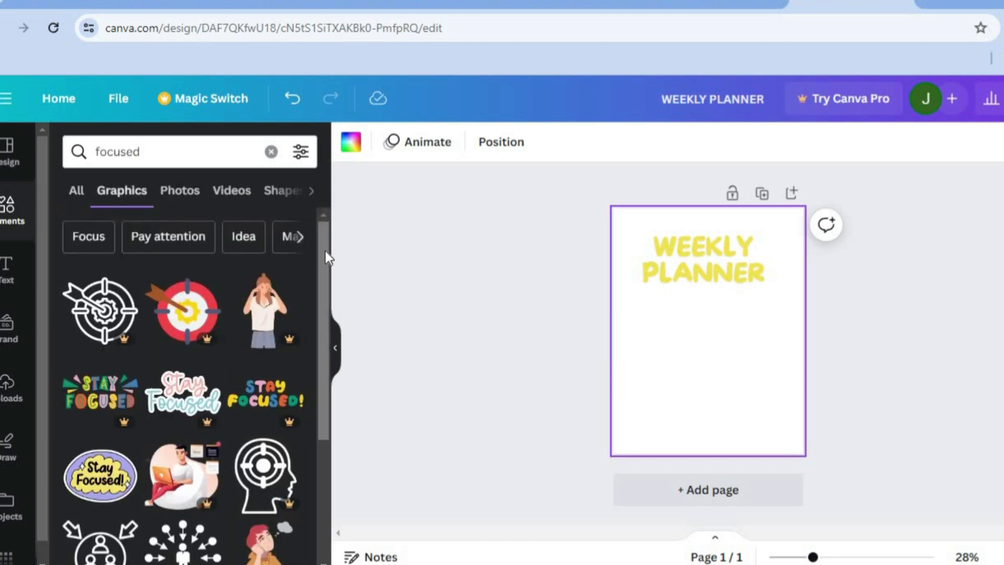
left_click_drag(325, 256, 322, 385)
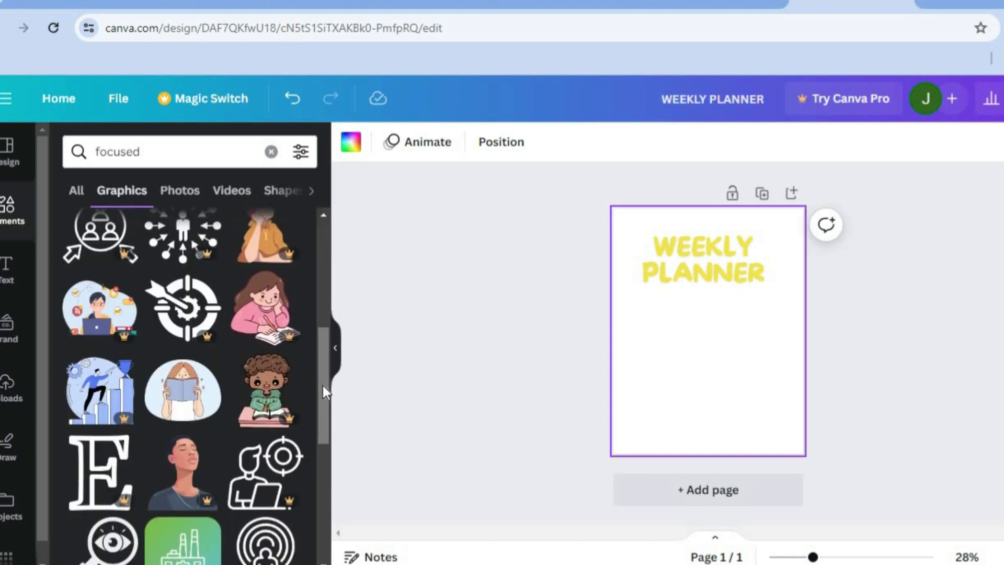
left_click_drag(328, 350, 326, 447)
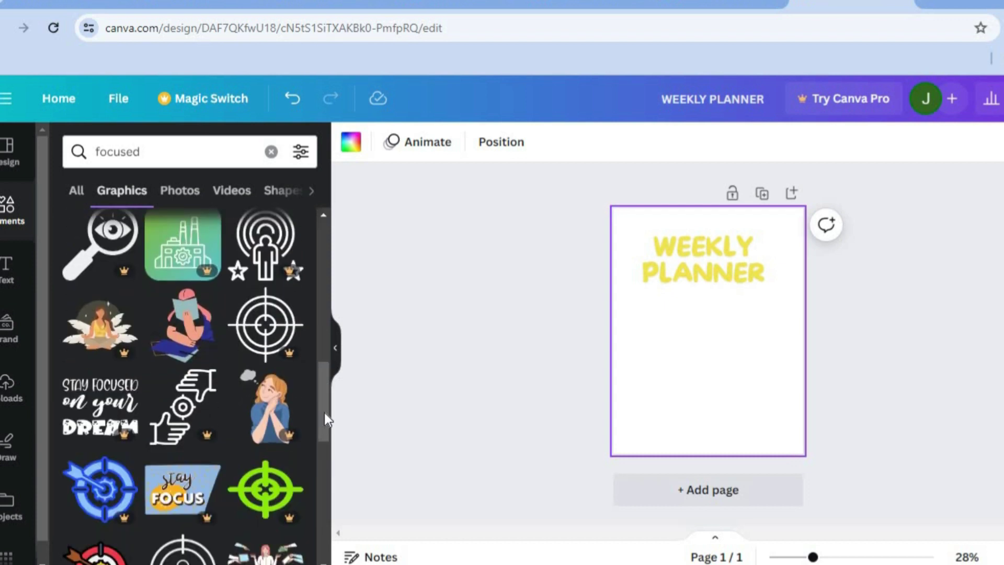
scroll(319, 429, "down", 1)
scroll(320, 434, "down", 5)
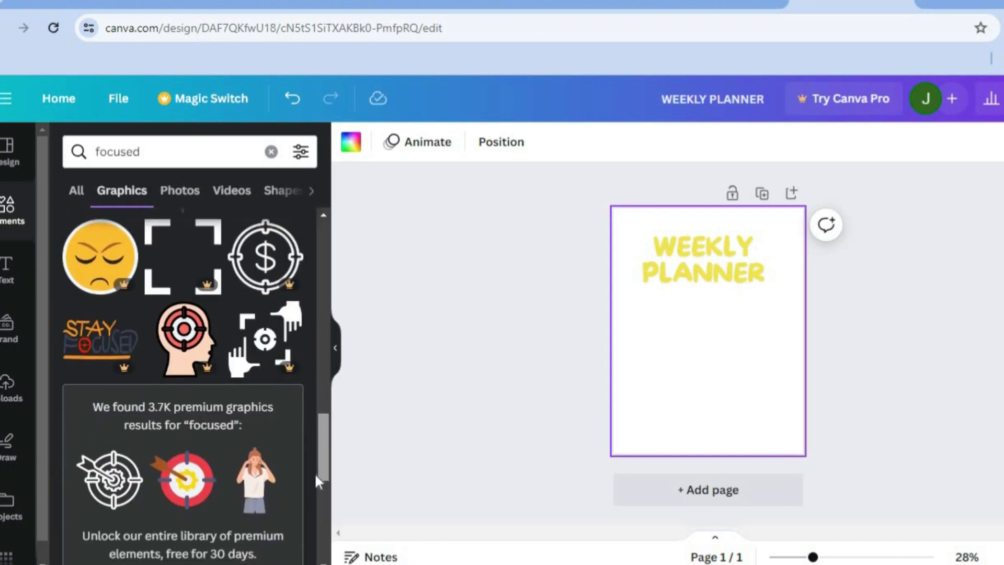
left_click_drag(319, 382, 316, 218)
left_click(131, 196)
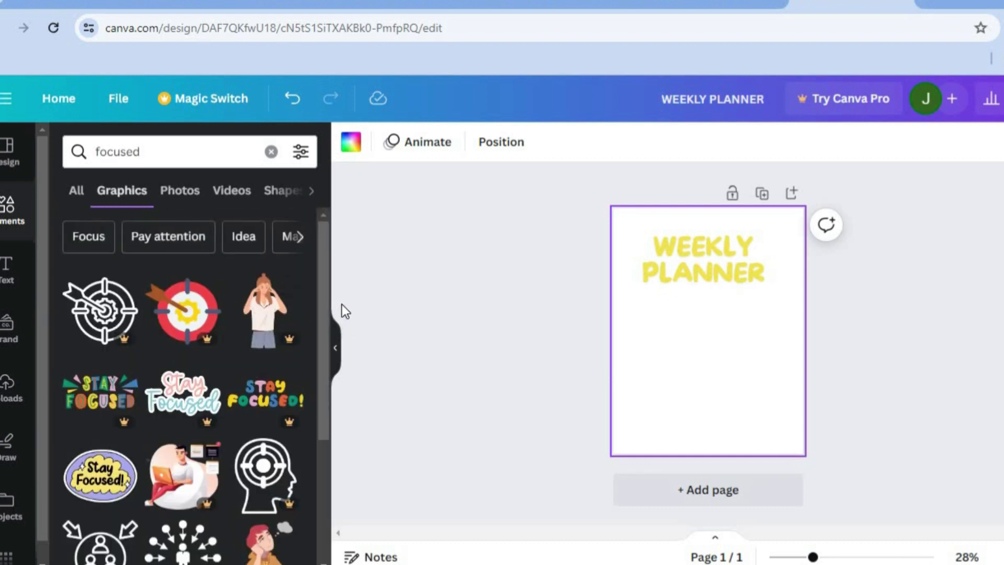
- Place the Stay Focused! sticker below the title and enlarge it
left_click_drag(116, 499, 779, 421)
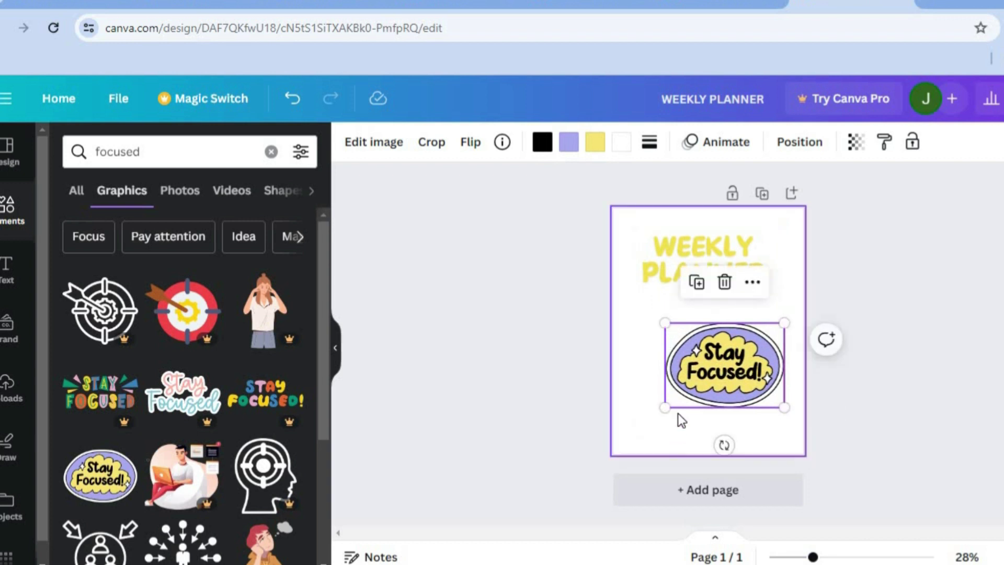
left_click_drag(658, 409, 617, 424)
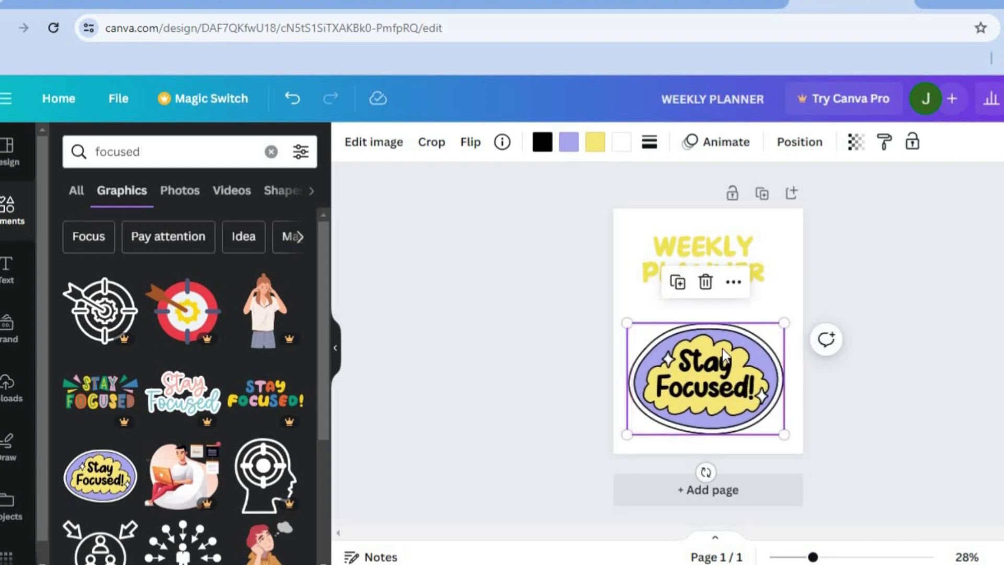
left_click(641, 221)
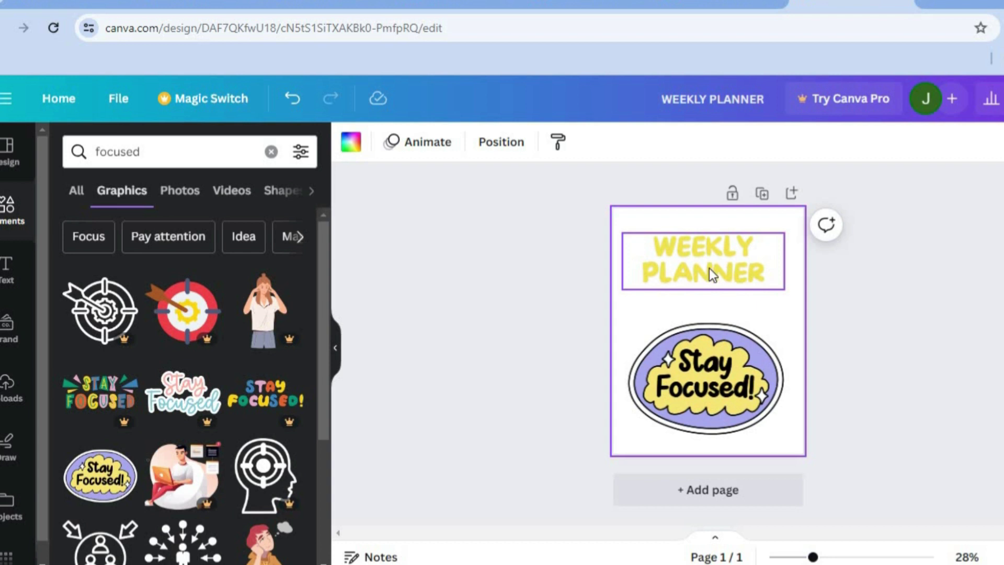
left_click(357, 155)
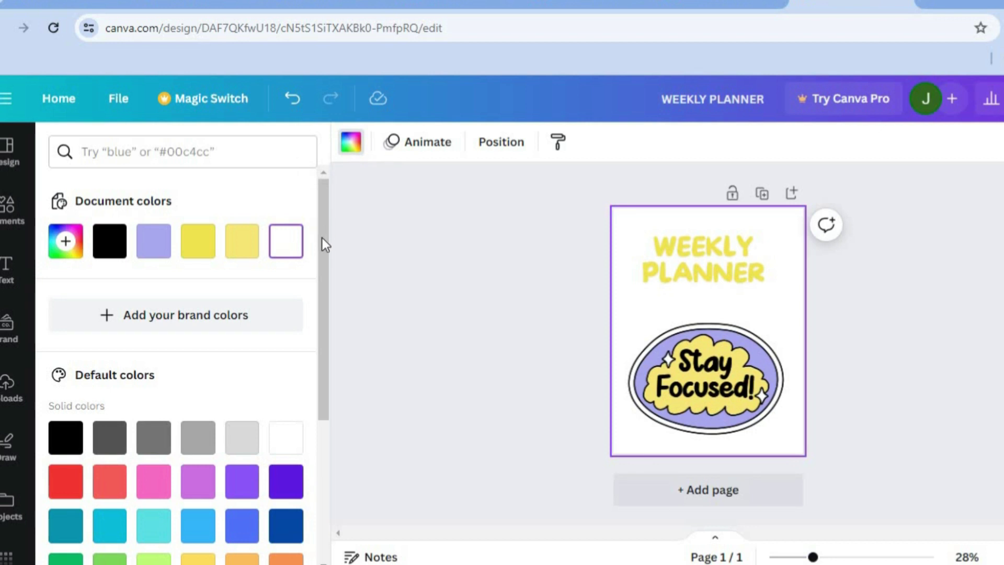
- Set the first page's background to black after briefly trying grey
scroll(319, 321, "down", 3)
scroll(253, 409, "down", 2)
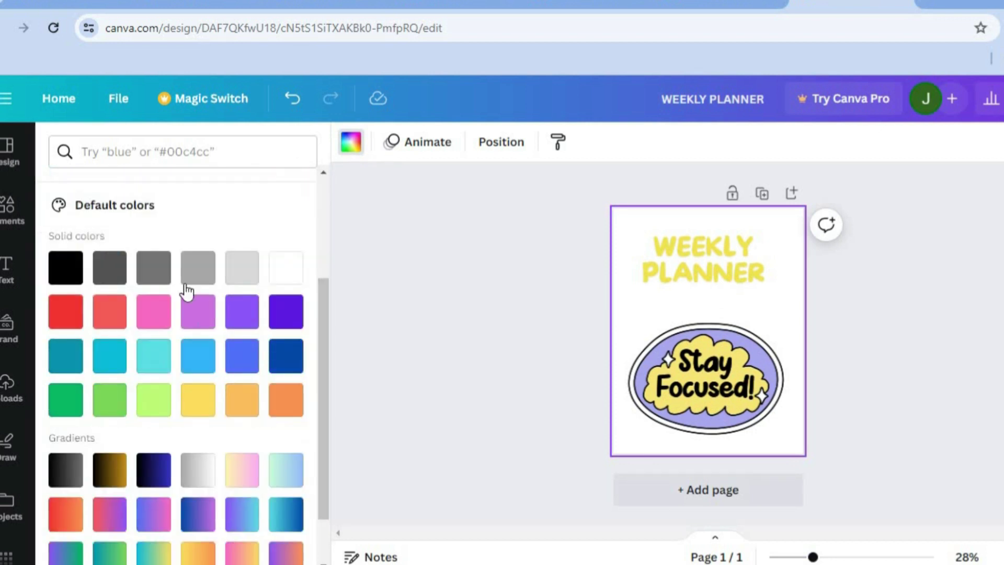
left_click(196, 268)
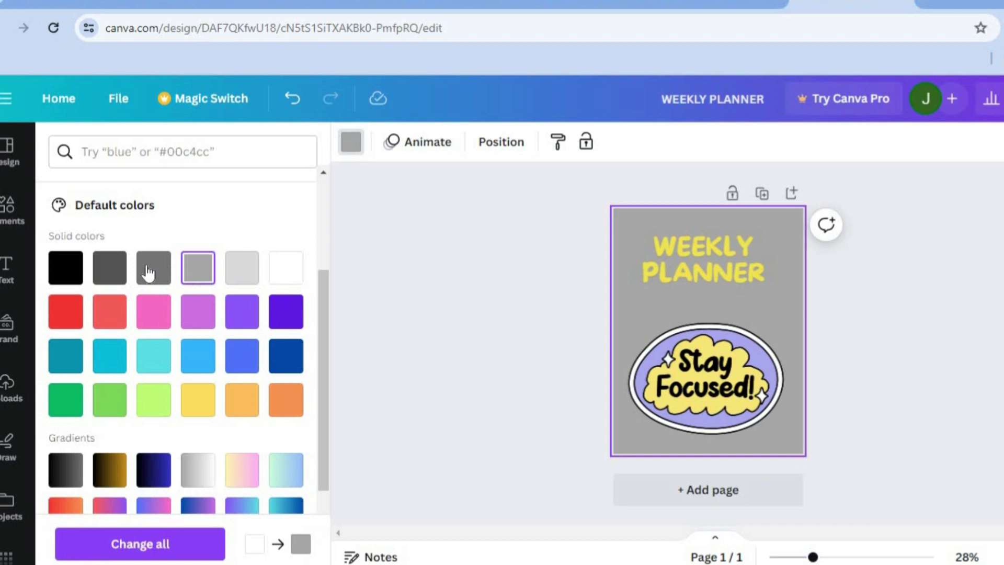
left_click(59, 272)
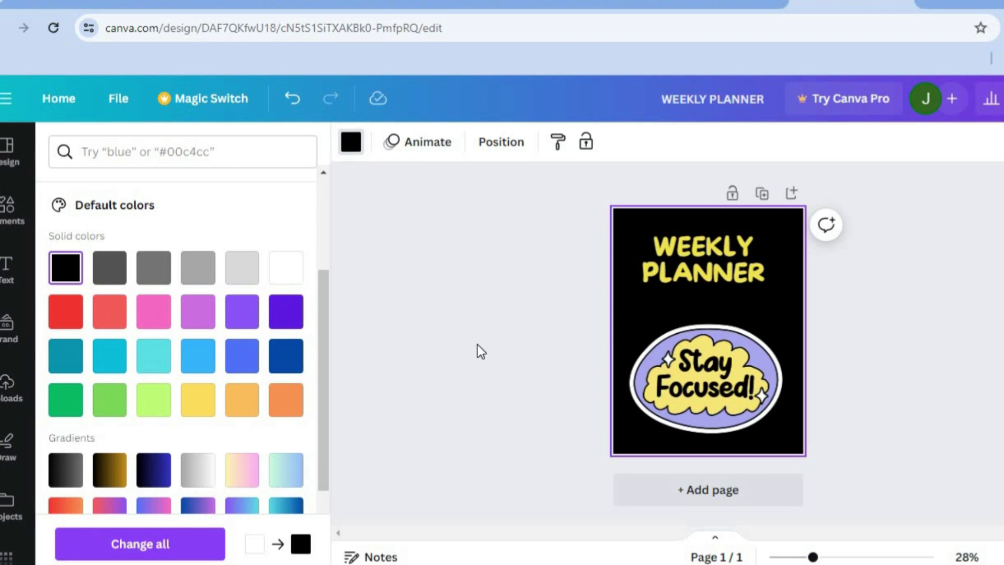
- Add a second page with a white background
left_click(676, 491)
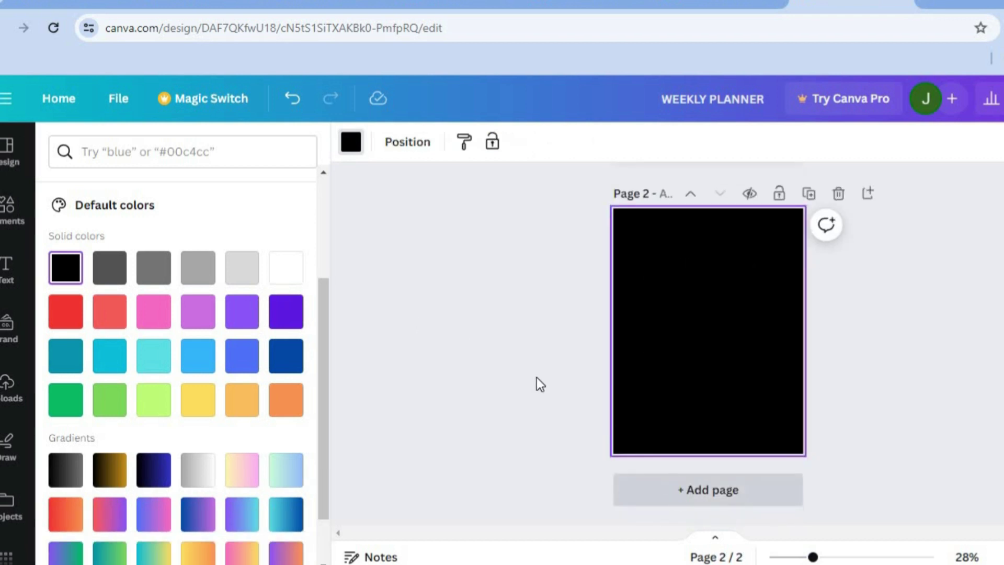
left_click(280, 269)
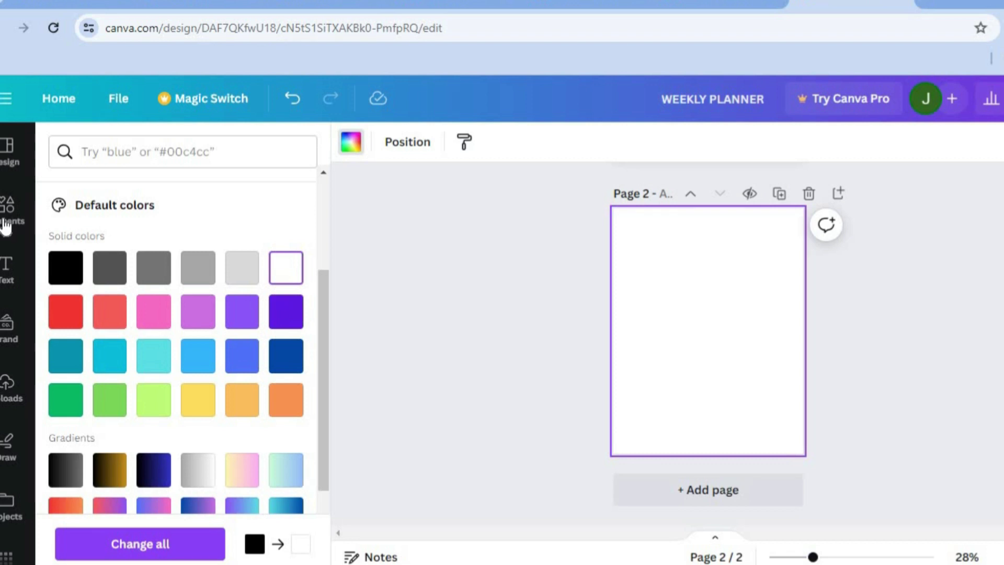
- Apply the first Beige Minimalist Weekly Planner page layout to page 2
left_click(13, 157)
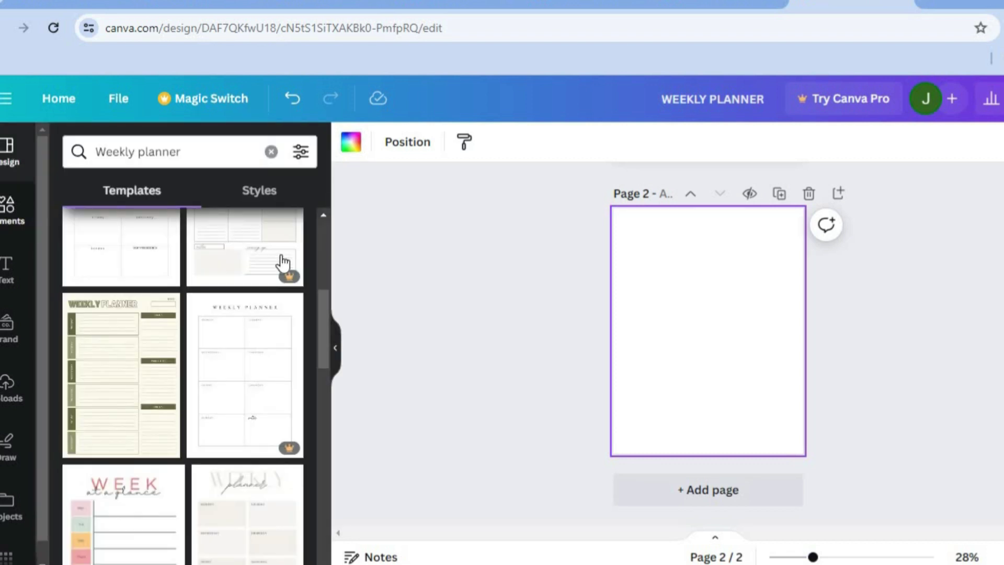
left_click_drag(325, 322, 328, 235)
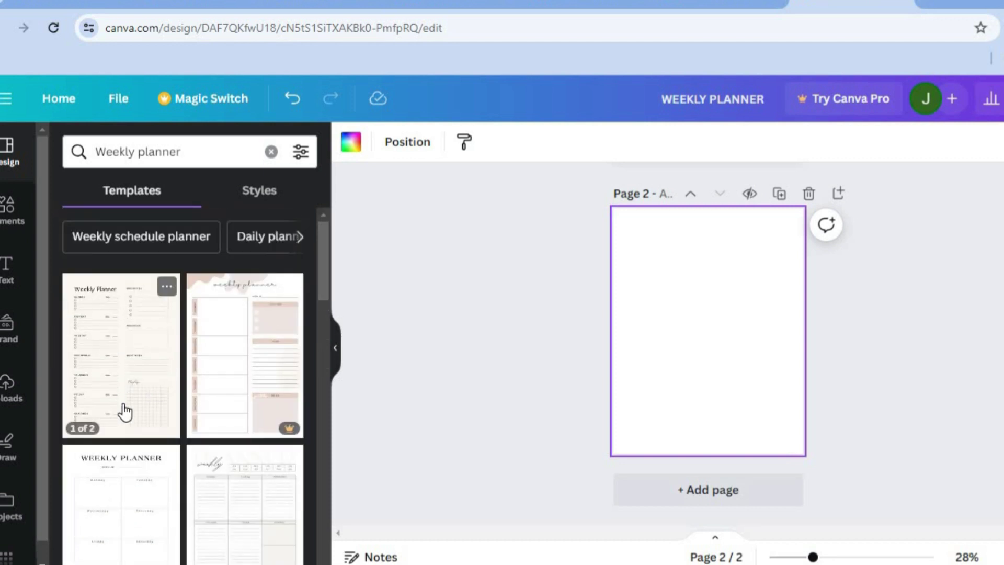
left_click(127, 347)
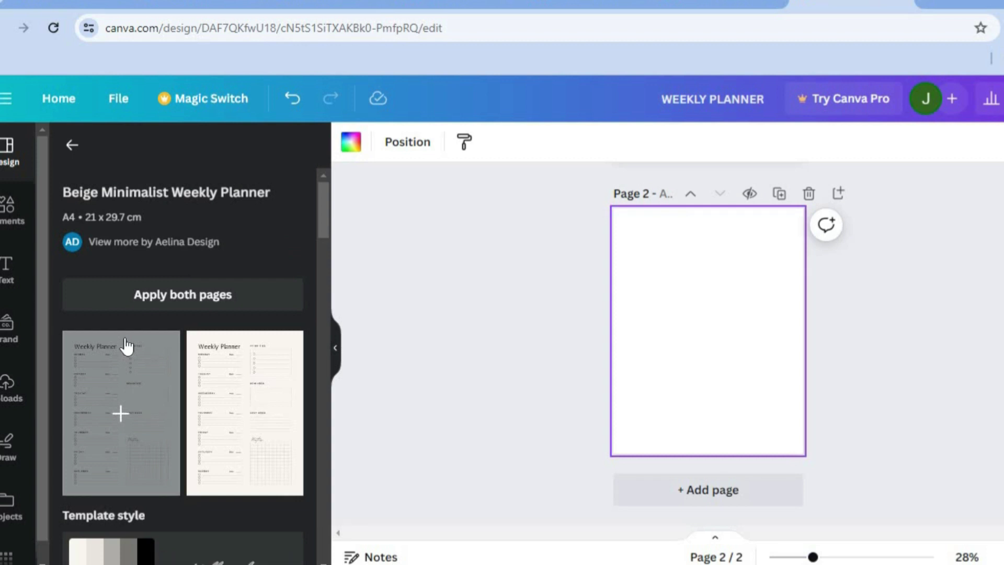
left_click(177, 298)
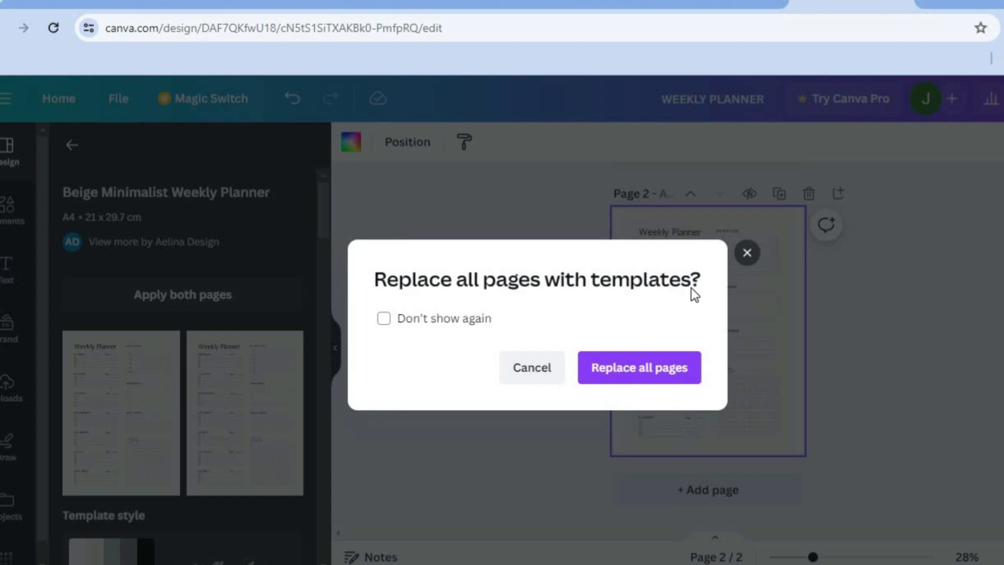
left_click(749, 253)
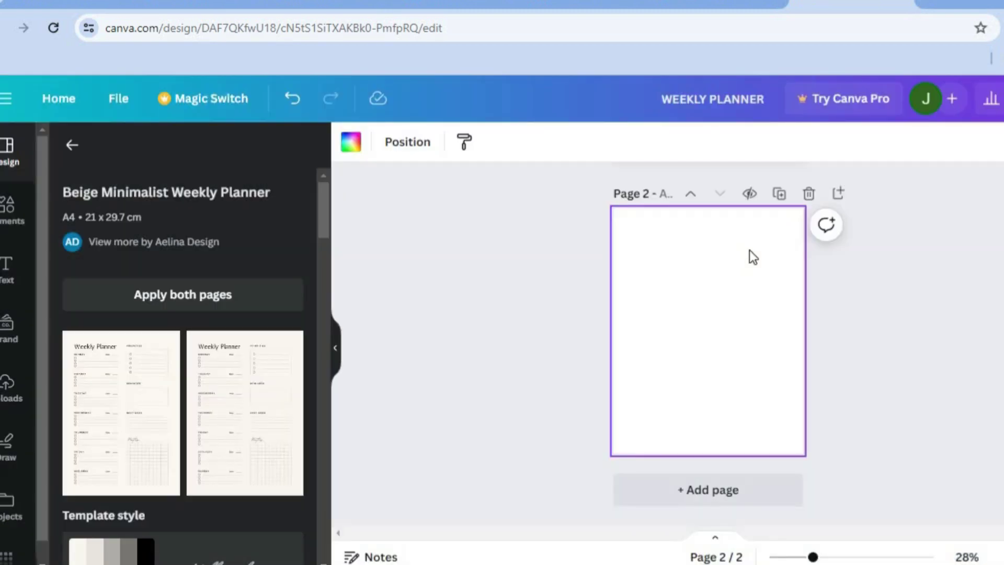
left_click(125, 418)
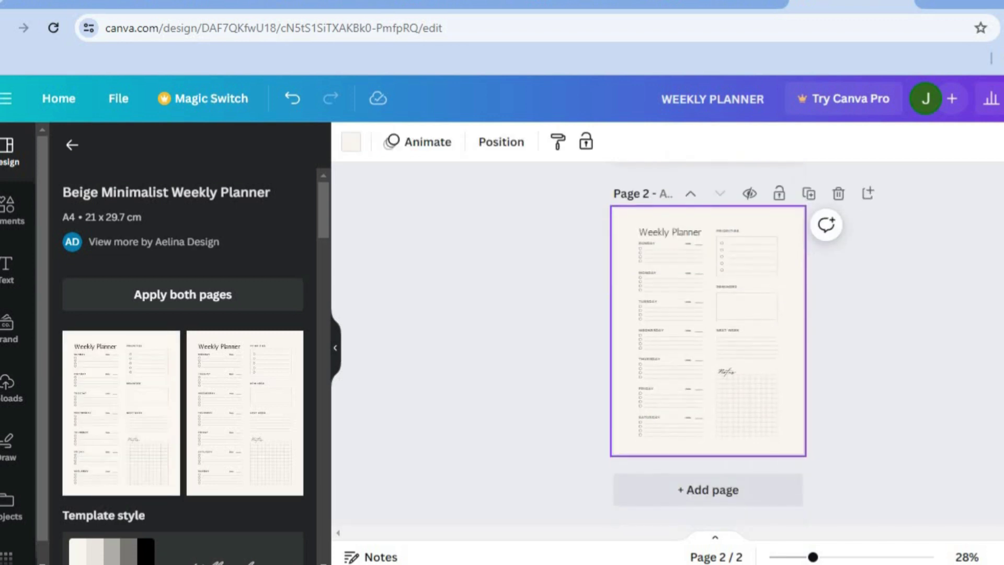
- Add a third page with the second Beige Minimalist planner layout, zoomed to 48%
left_click(679, 500)
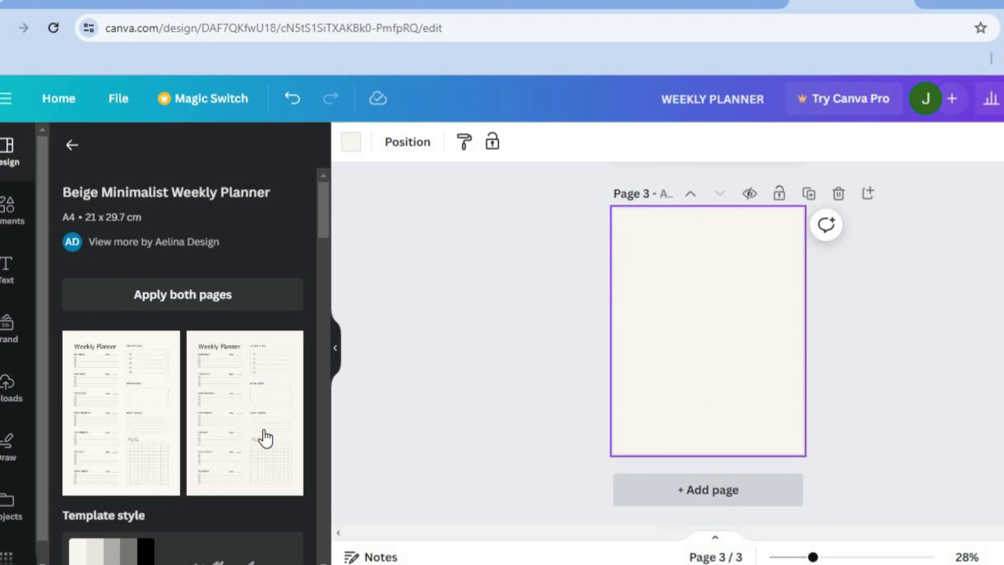
left_click(249, 419)
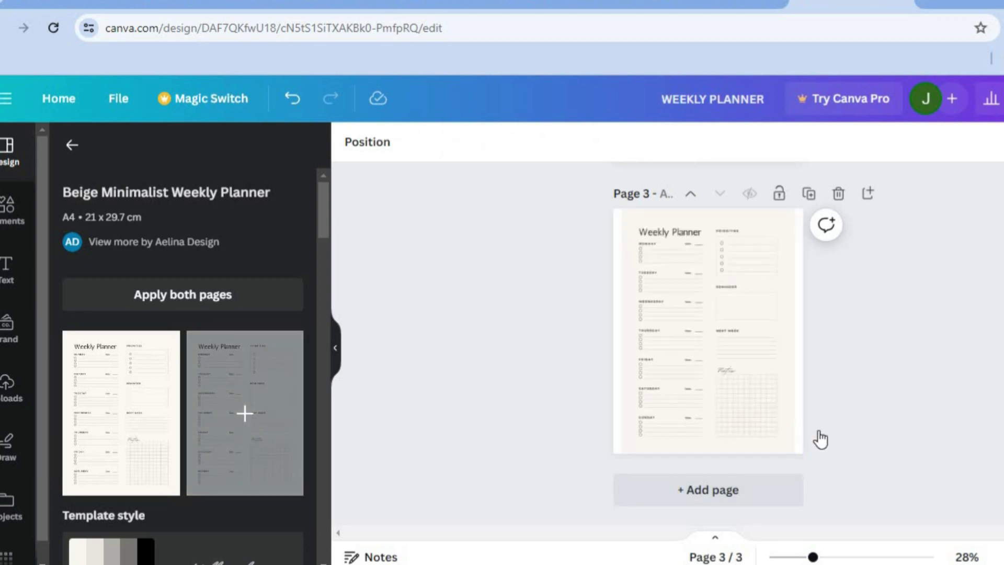
scroll(667, 345, "up", 3)
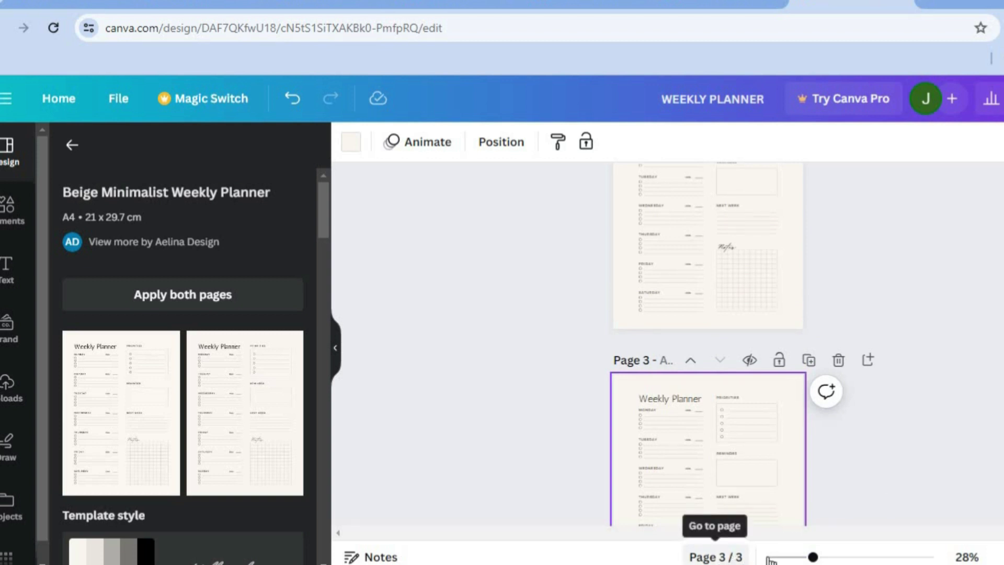
left_click_drag(817, 559, 840, 559)
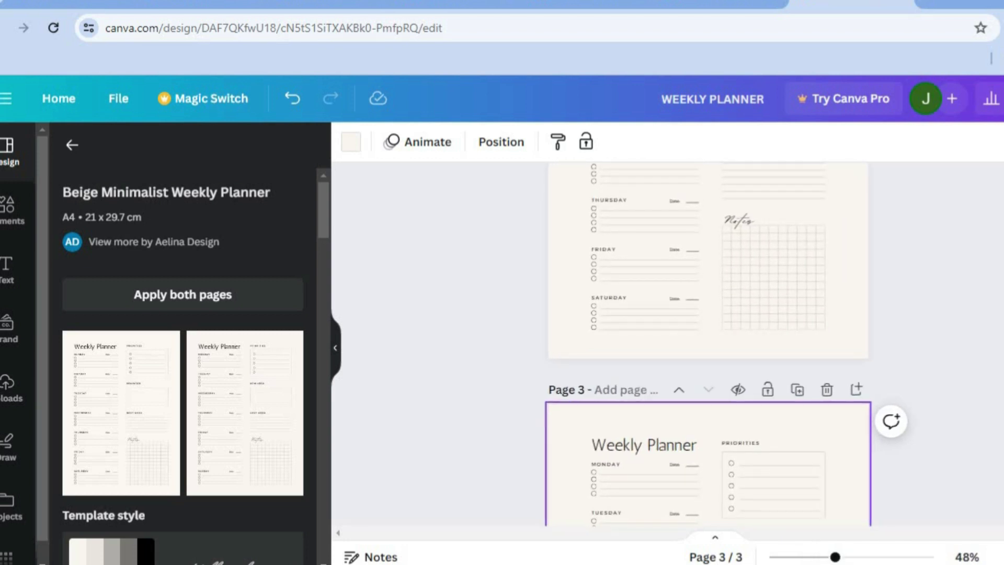
scroll(708, 345, "up", 5)
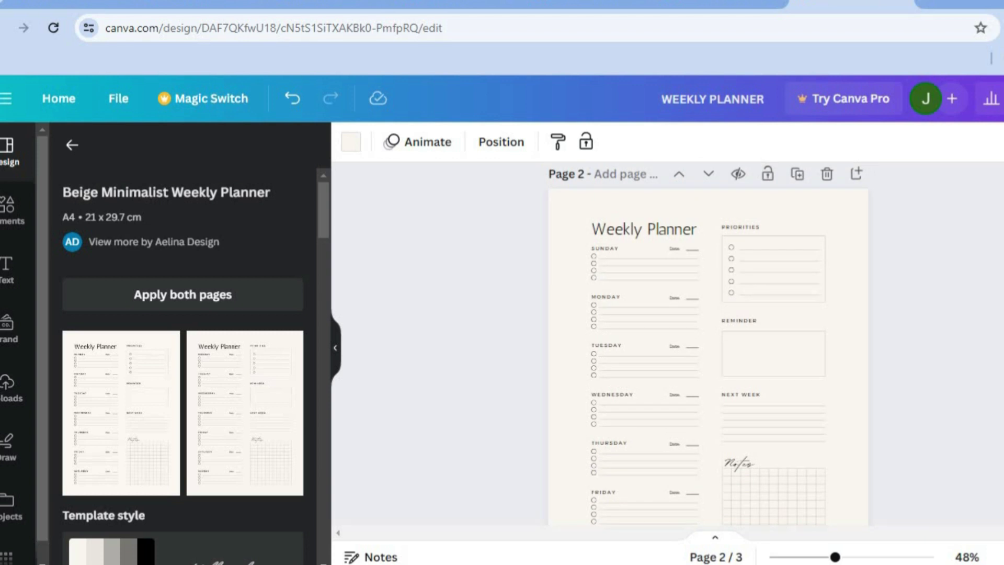
scroll(661, 283, "down", 1)
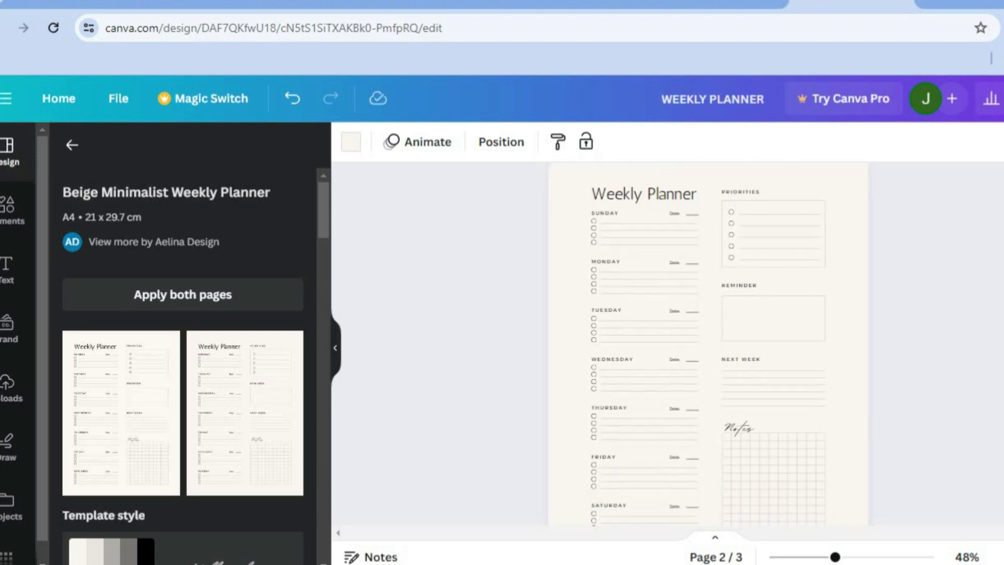
scroll(661, 283, "up", 1)
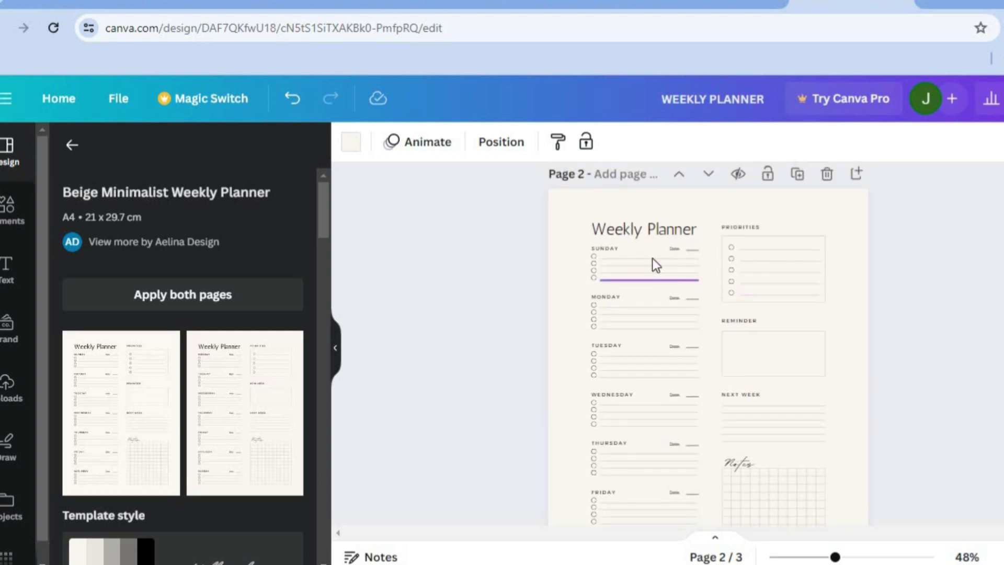
- Select page 2 of the planner and bring up its beige background colour choices
left_click(645, 231)
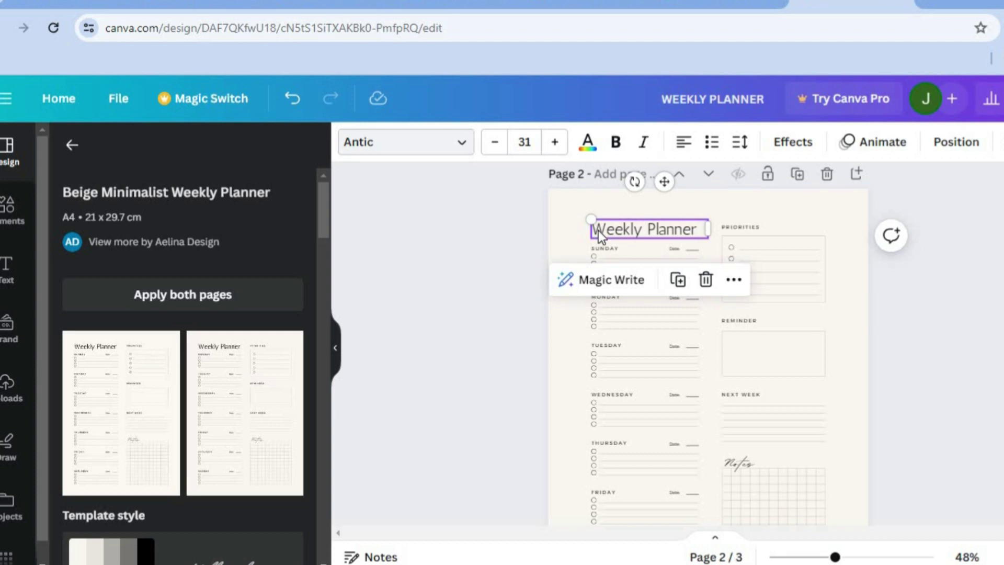
left_click(568, 206)
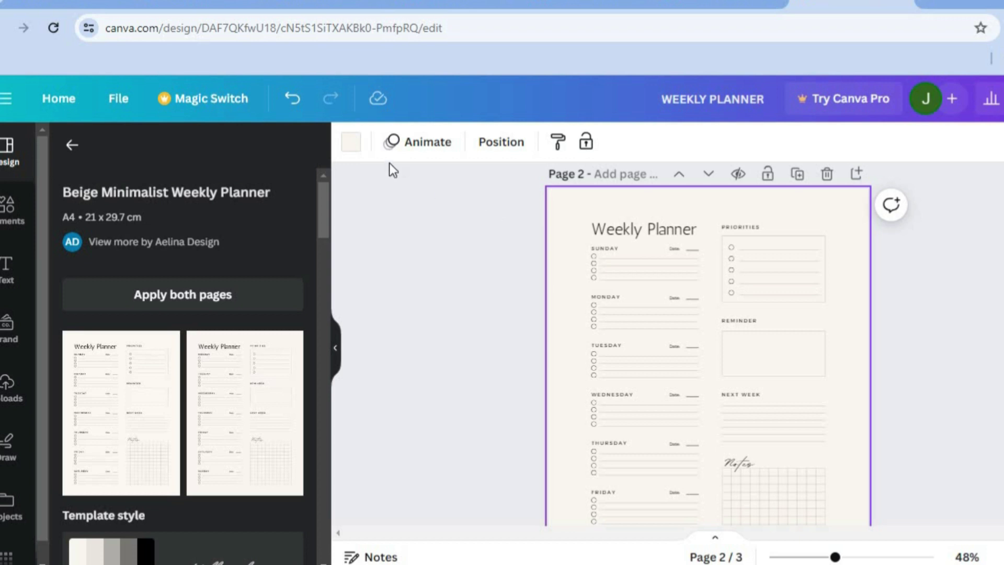
left_click(353, 147)
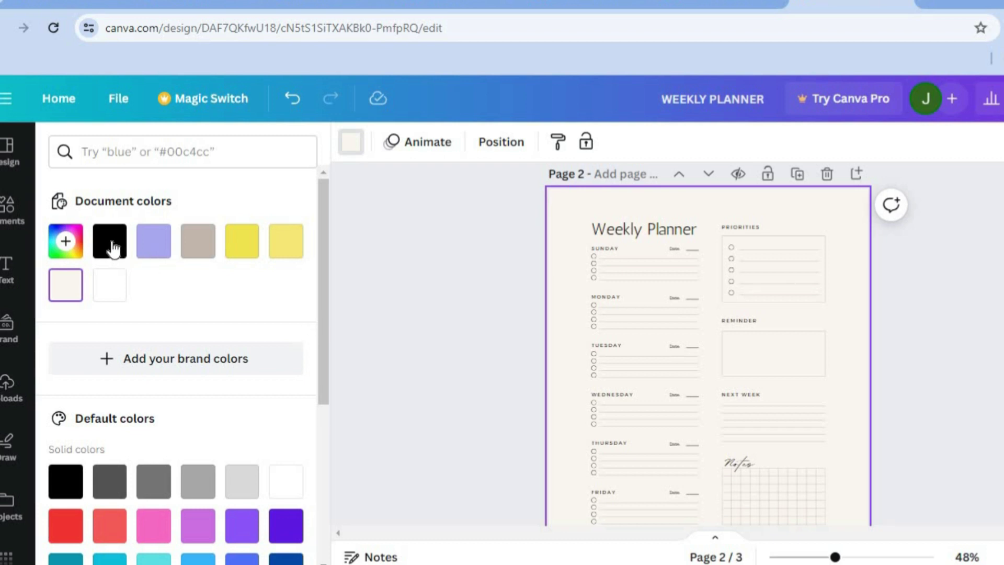
left_click(206, 481)
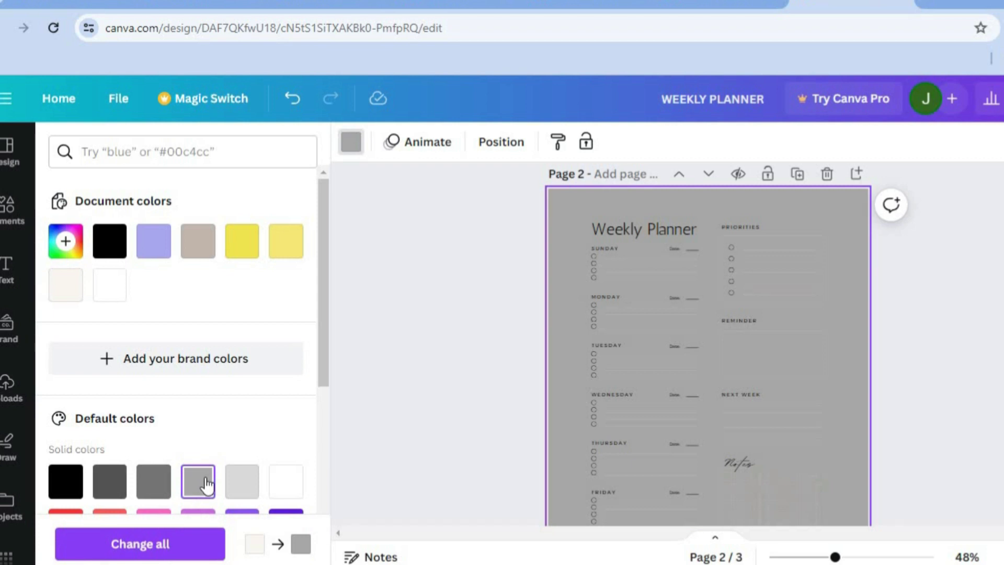
left_click(247, 488)
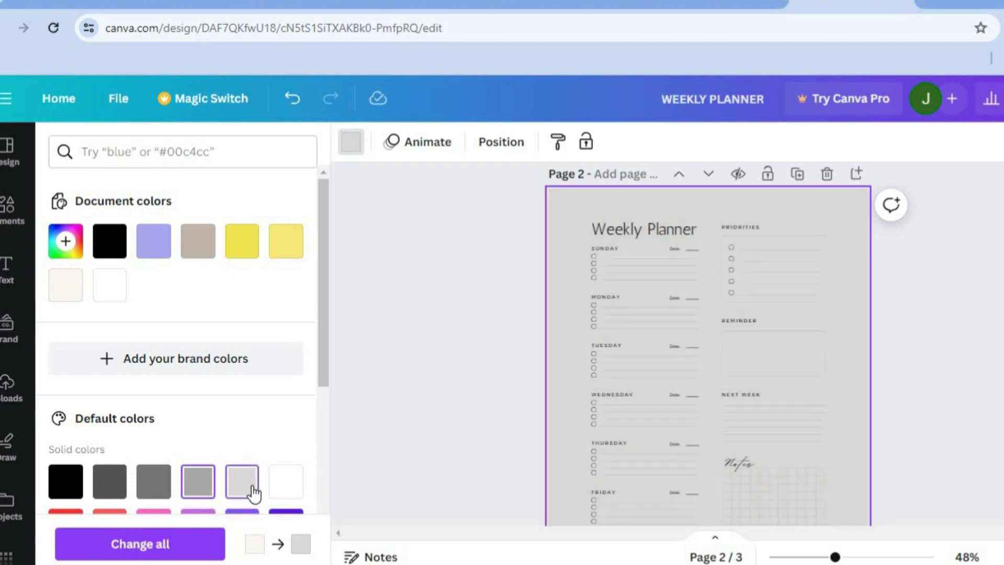
left_click(284, 489)
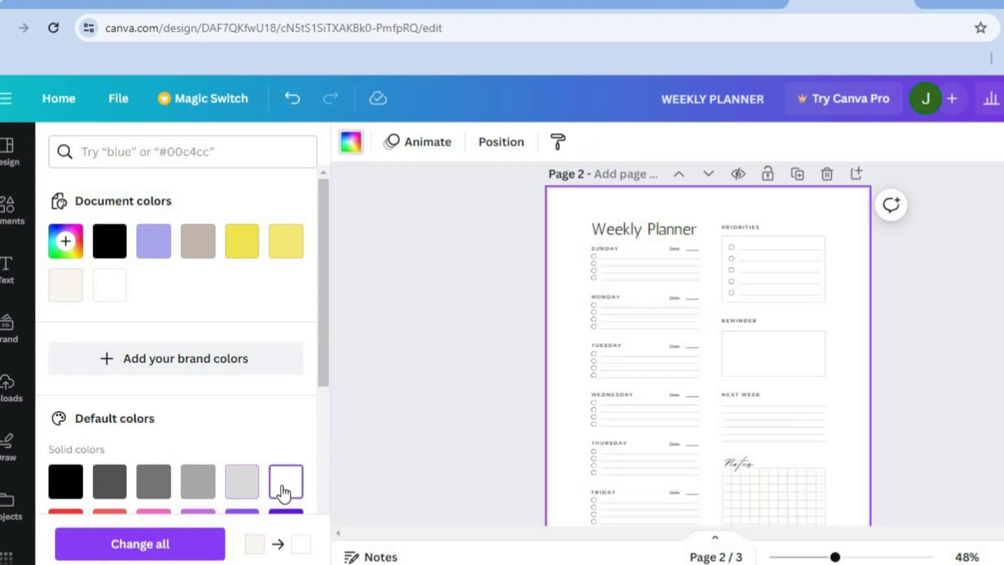
left_click(243, 252)
left_click(277, 253)
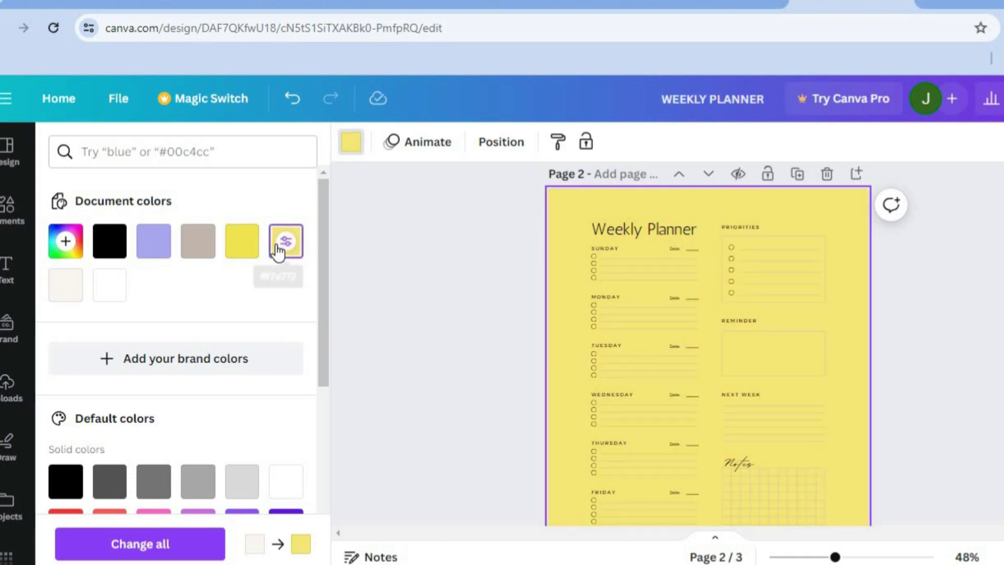
left_click(118, 245)
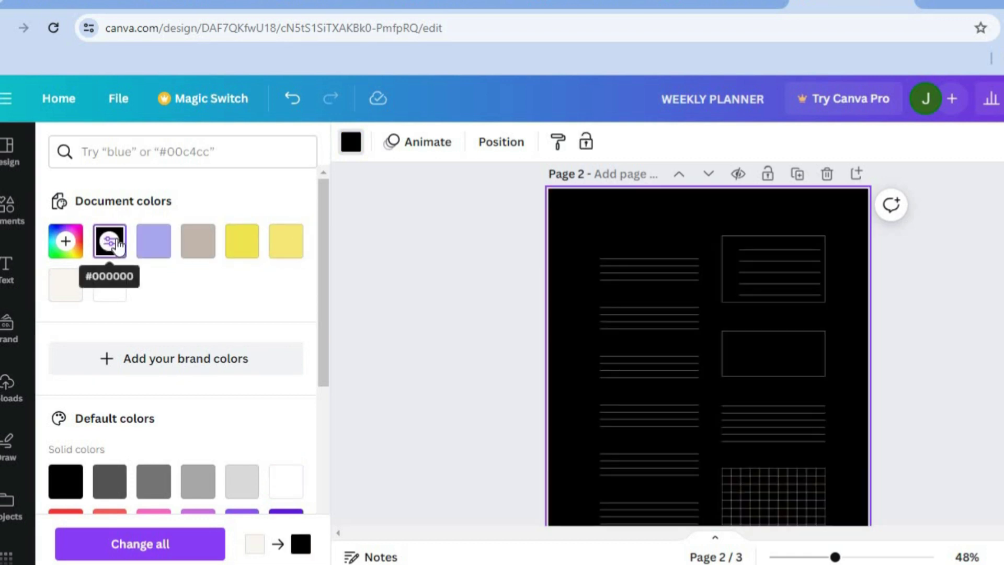
left_click(114, 287)
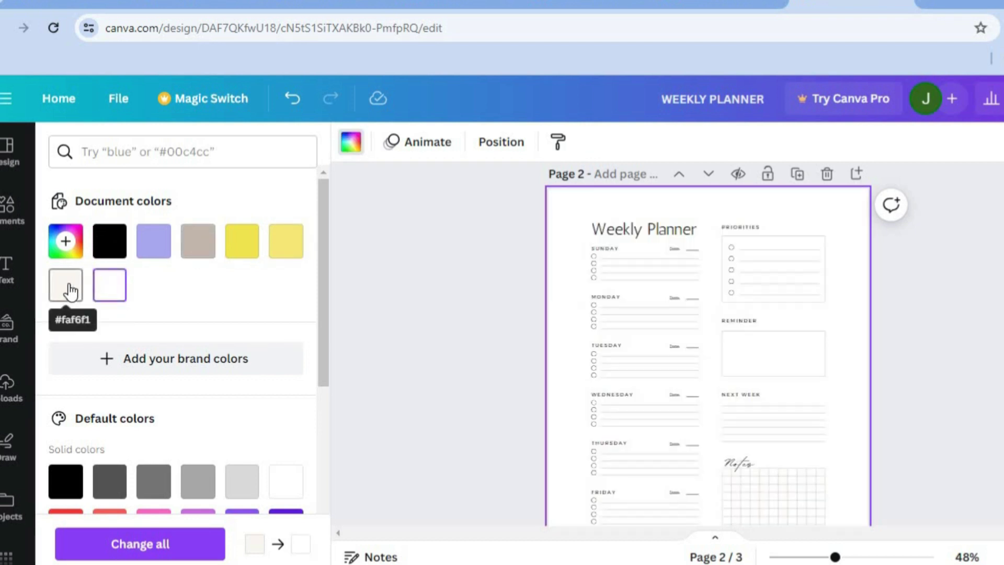
left_click(70, 291)
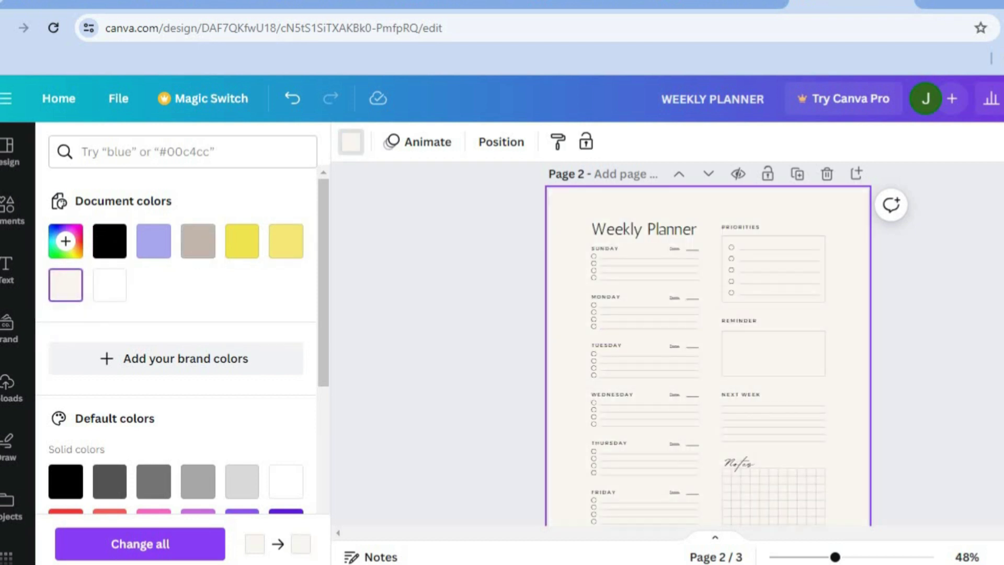
scroll(708, 345, "down", 5)
scroll(708, 345, "up", 6)
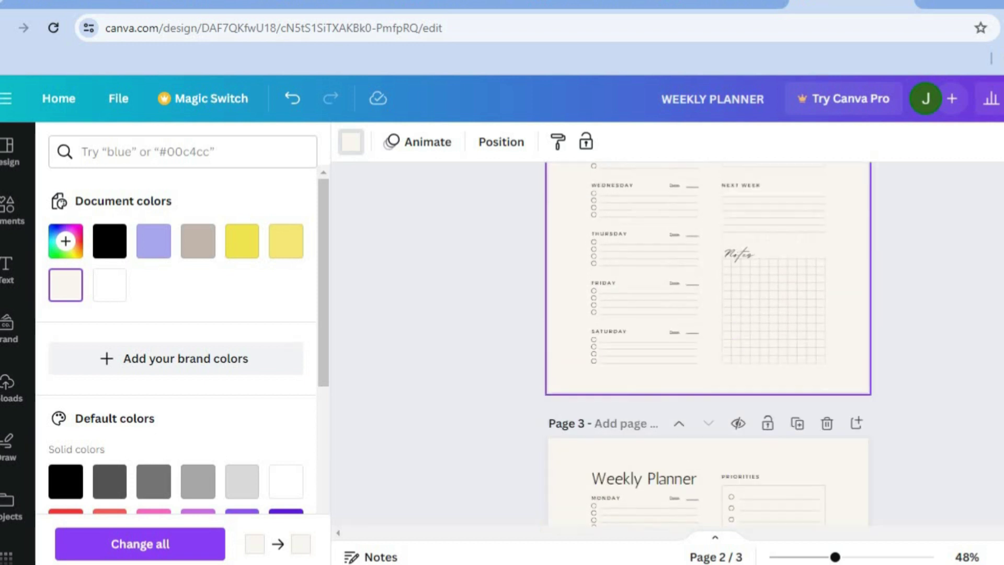
scroll(708, 345, "up", 2)
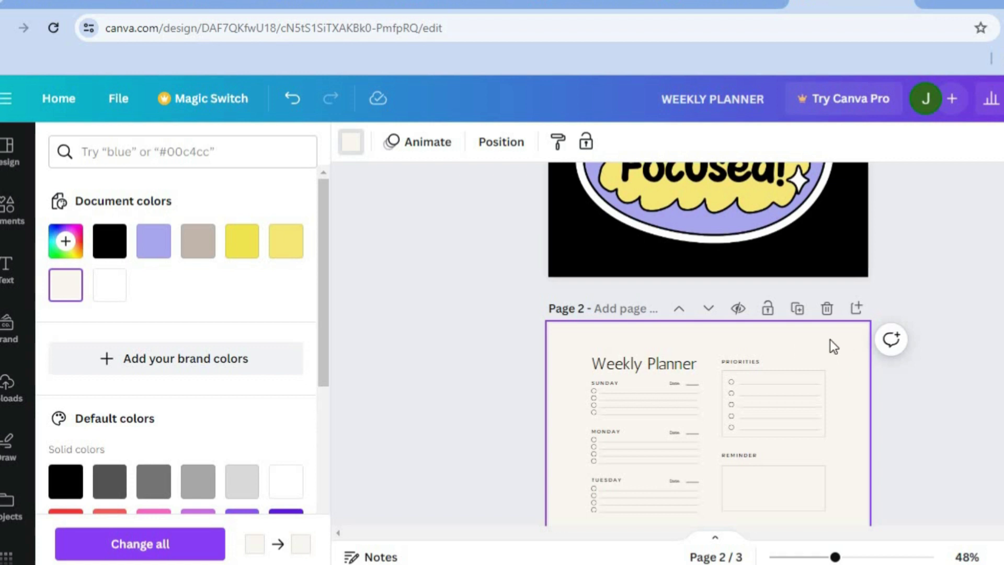
- Search the elements library for flowers and filter the results to Graphics
left_click(22, 213)
left_click(22, 213)
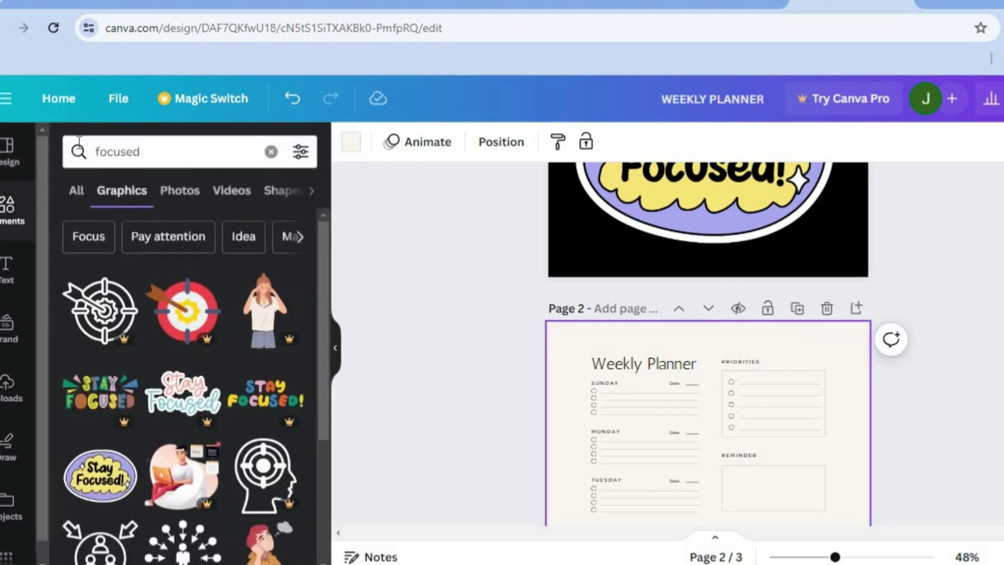
left_click(270, 151)
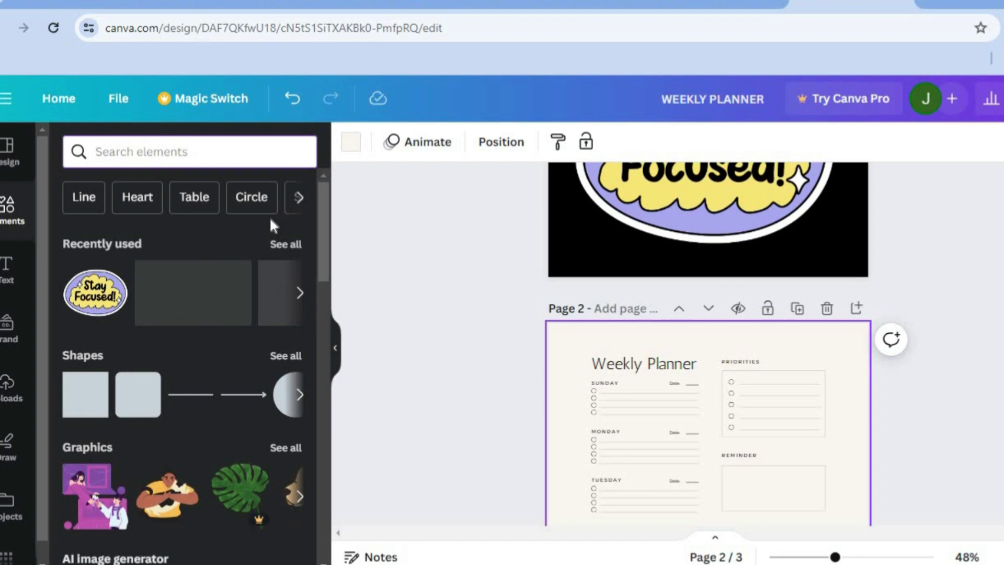
left_click(141, 151)
type("FLOWE")
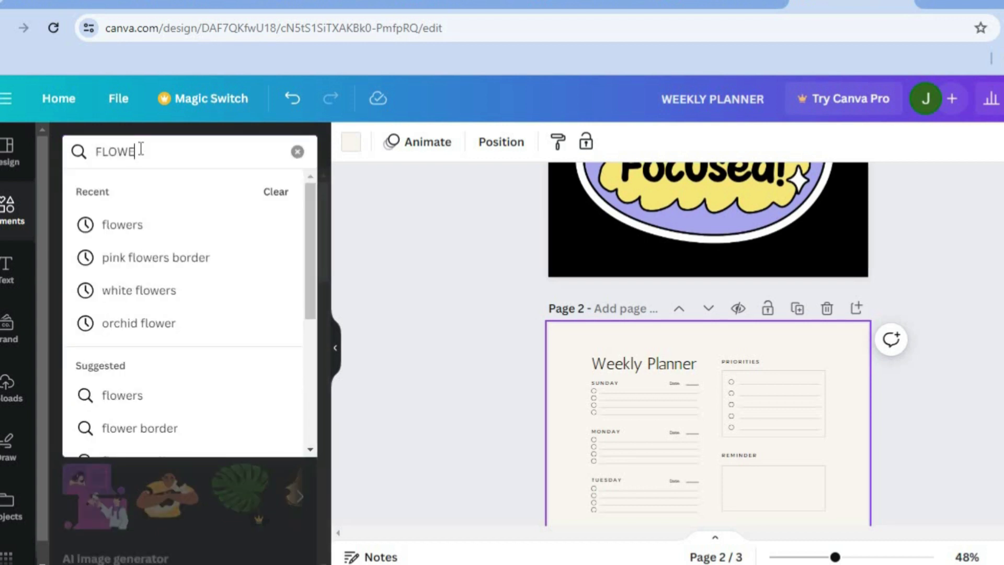
type("T")
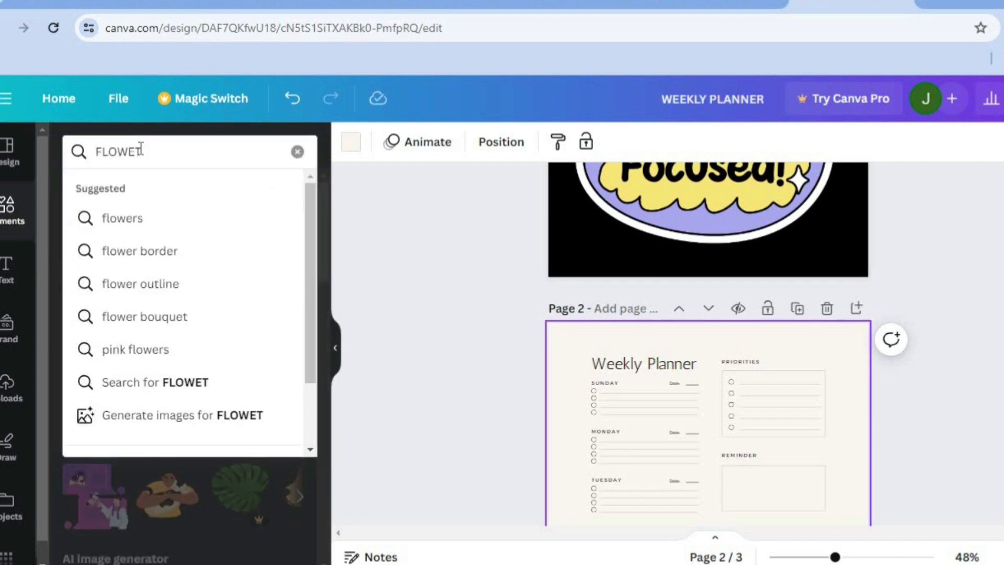
left_click(142, 223)
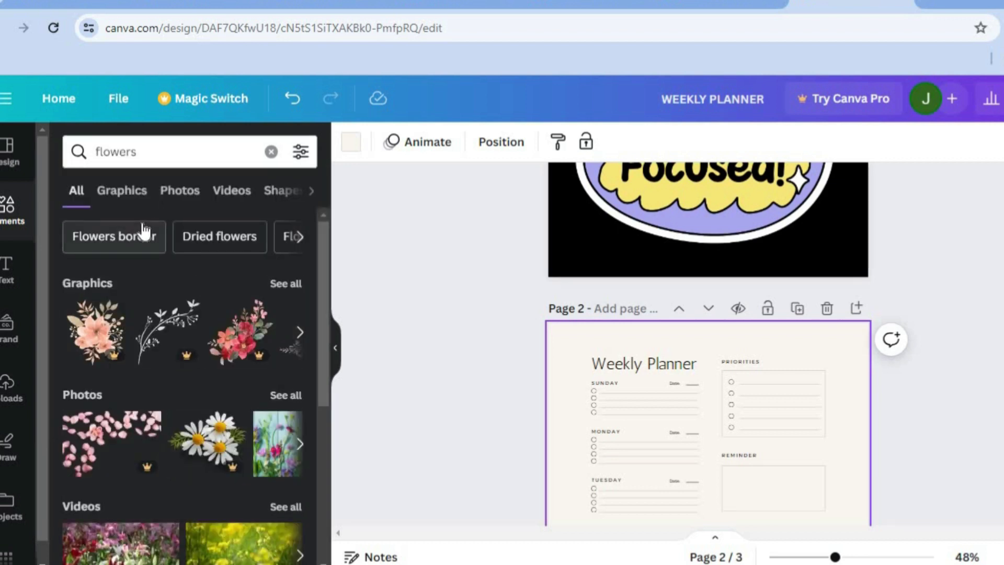
left_click(128, 190)
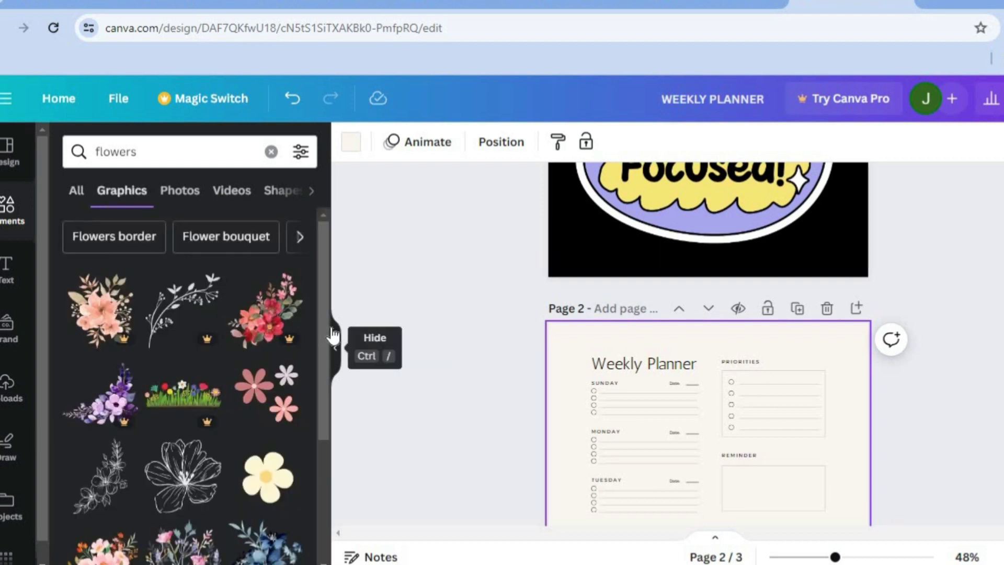
- Place the pale-yellow flower on page 2, shrink it to about 2.4 × 2.5, and move it top-left
scroll(320, 361, "down", 3)
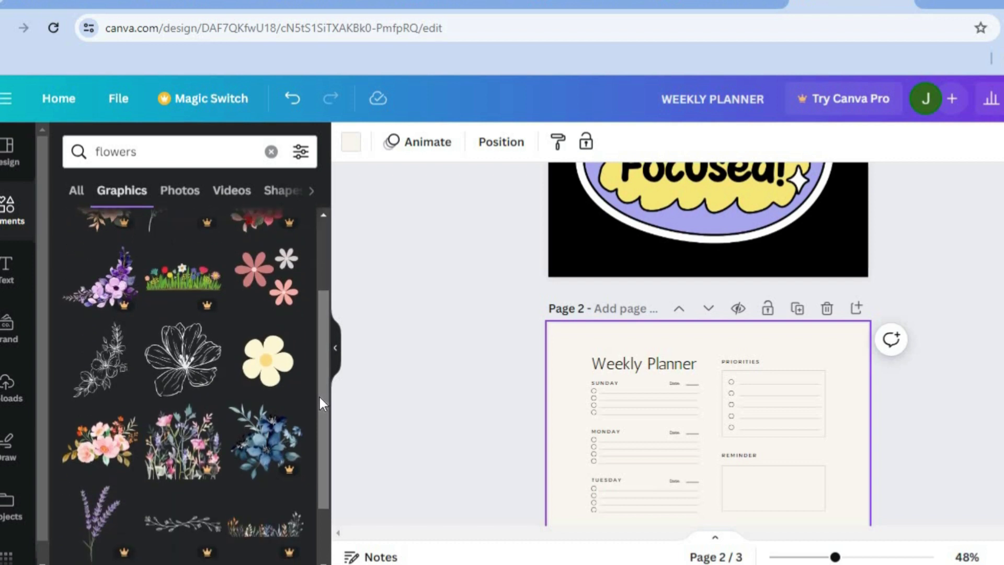
mouse_move(260, 367)
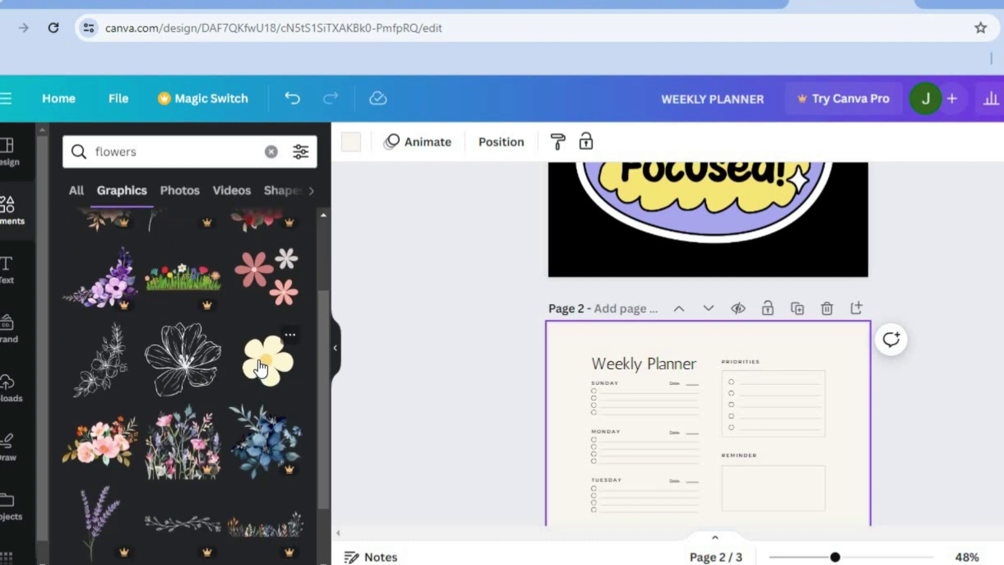
left_click_drag(261, 367, 572, 343)
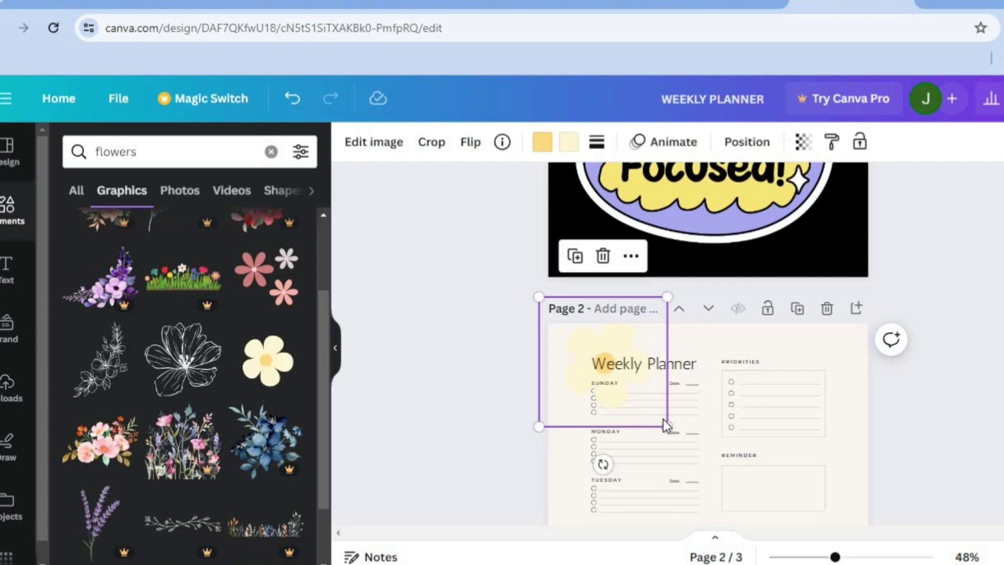
left_click_drag(654, 410, 622, 377)
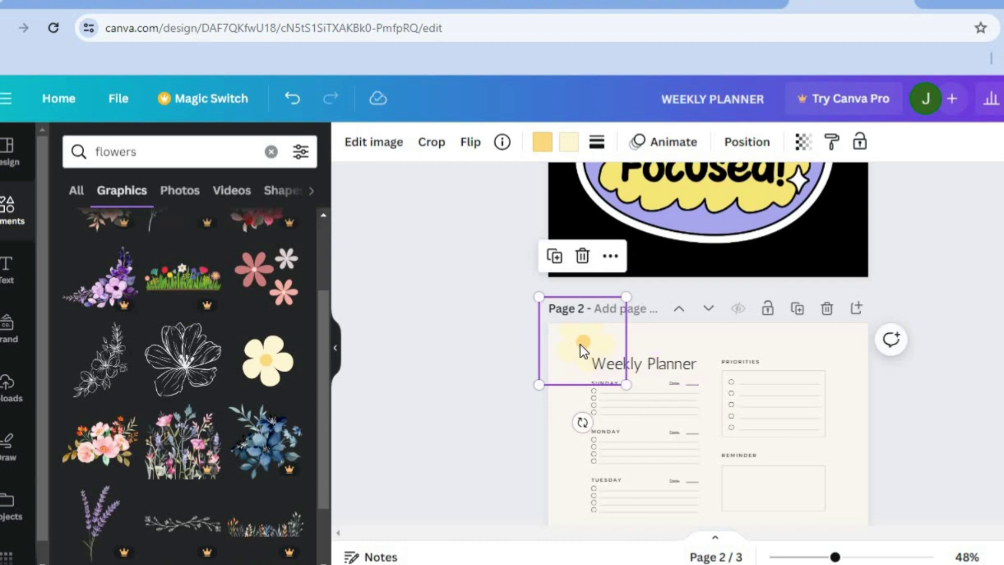
left_click_drag(579, 344, 558, 347)
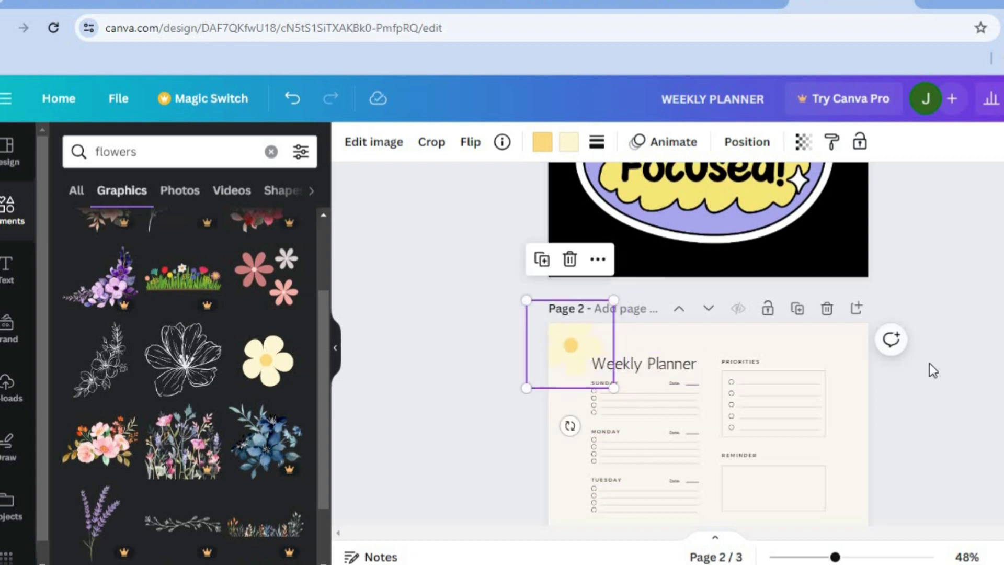
scroll(706, 345, "down", 8)
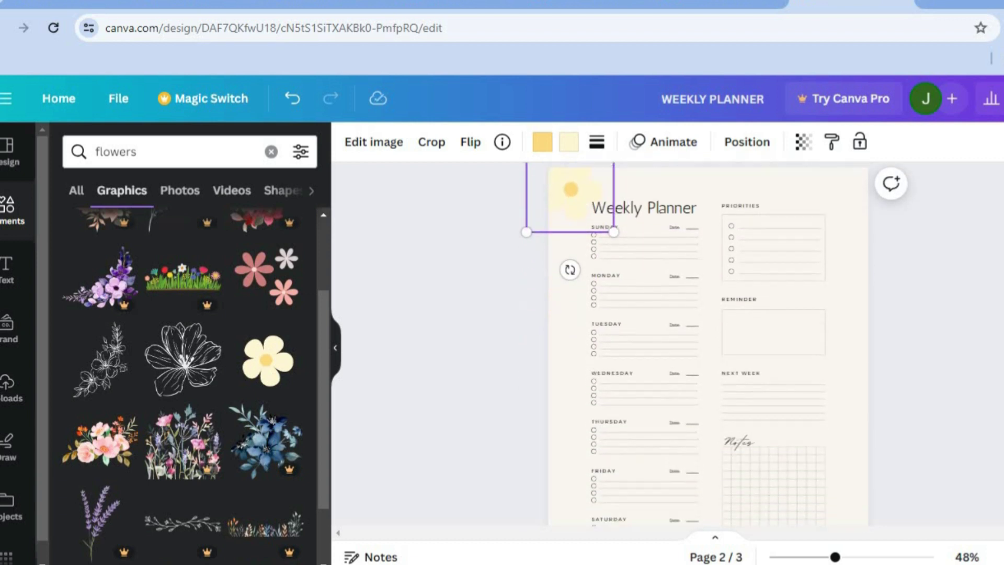
scroll(706, 345, "down", 7)
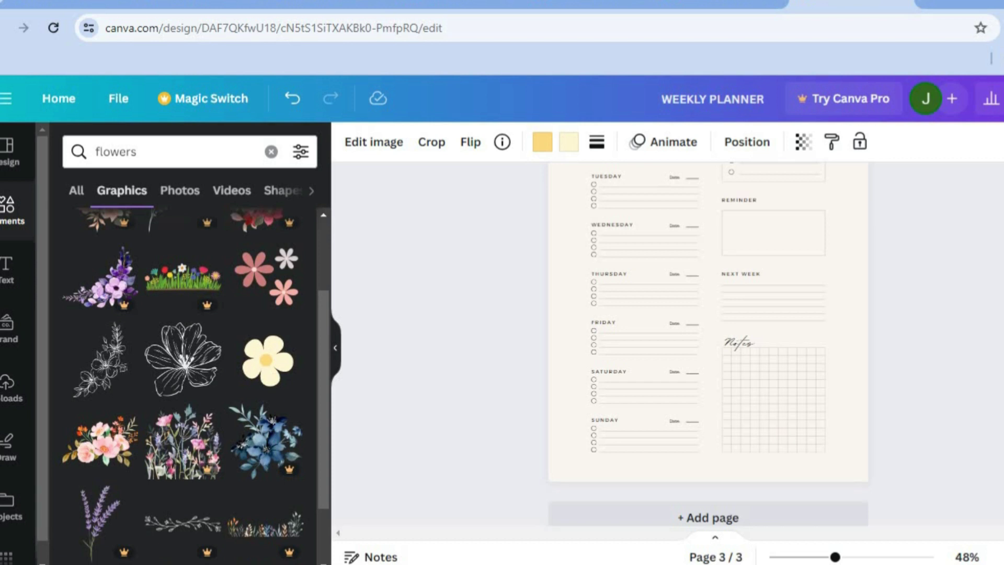
- Create a public template link for the weekly planner and copy it to the clipboard
scroll(877, 324, "down", 2)
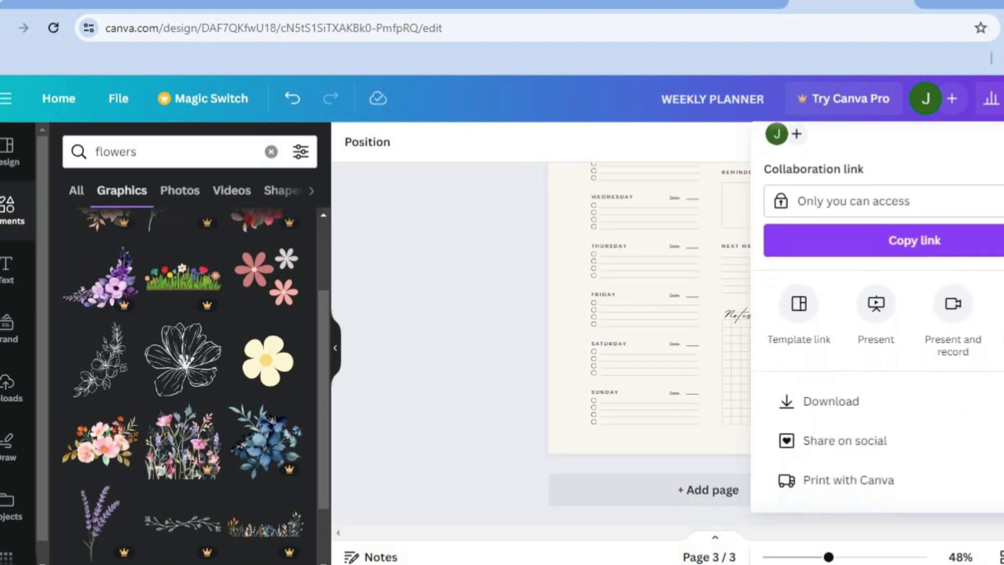
left_click(800, 304)
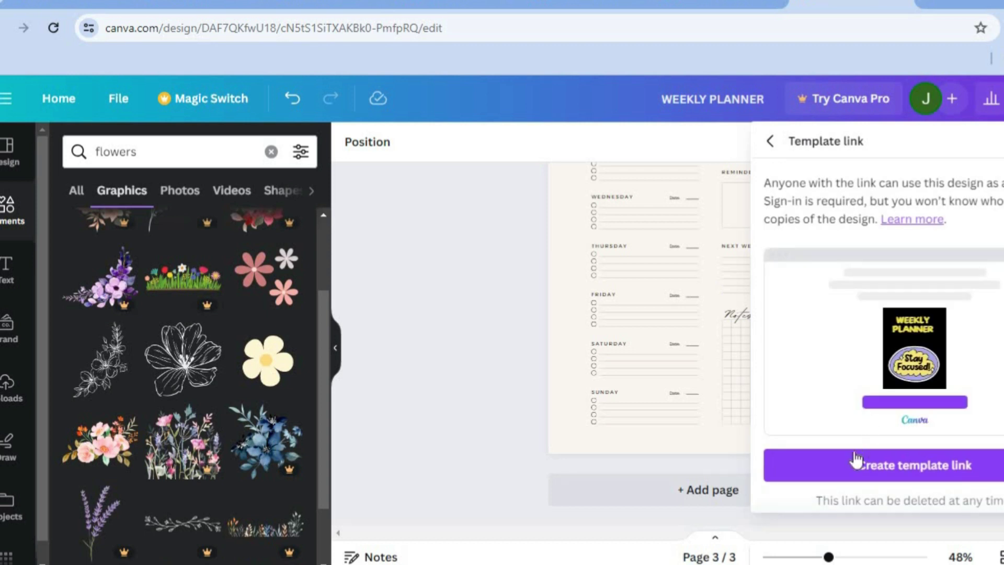
left_click(840, 467)
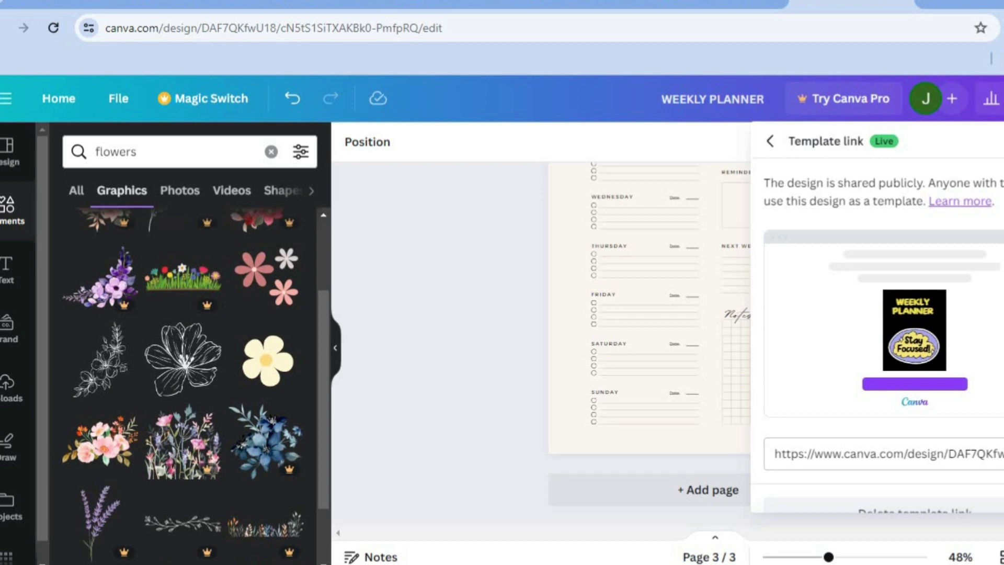
scroll(883, 339, "down", 1)
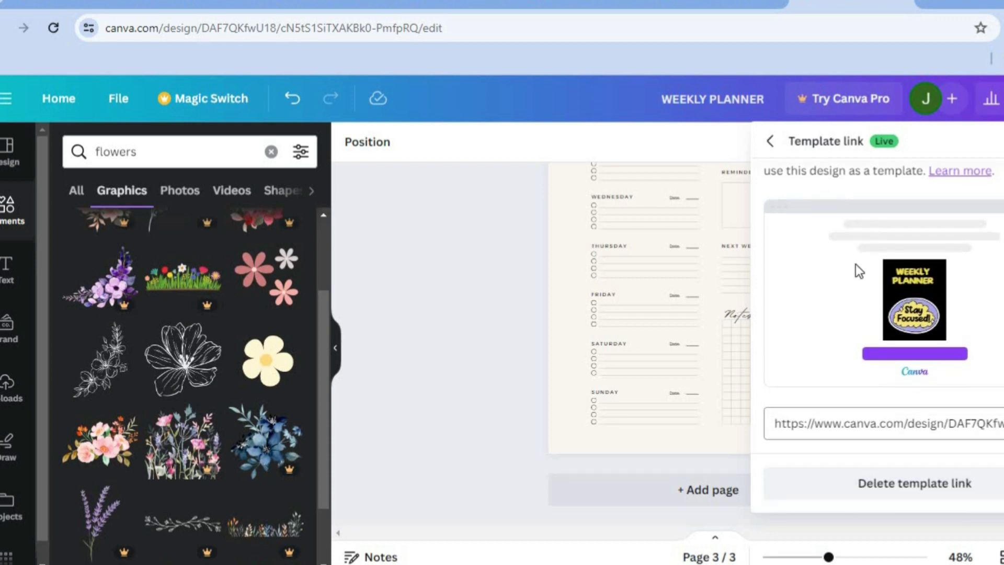
left_click(773, 148)
left_click(773, 148)
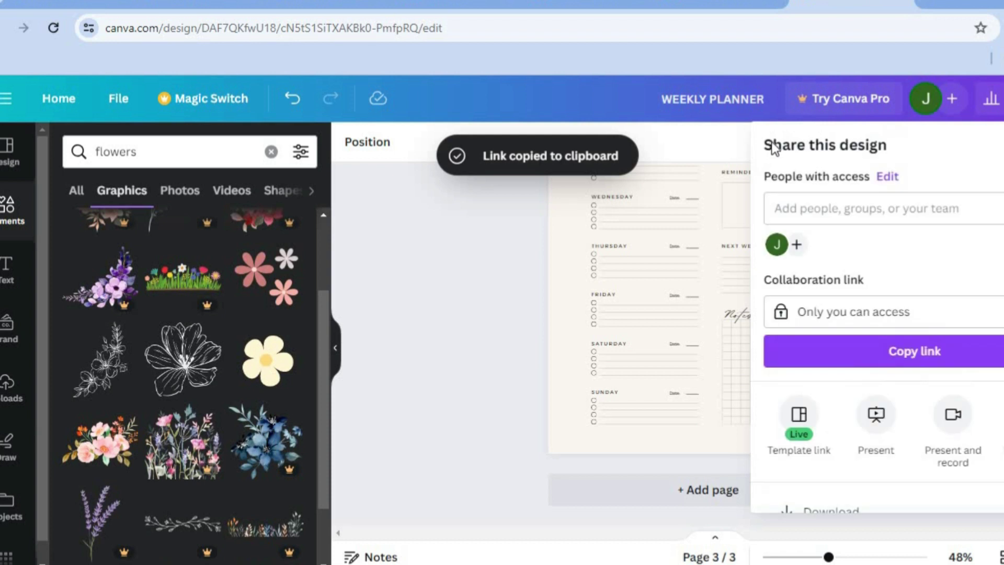
- Add a blank fourth page with a heading reading 'CLICK HERE'
left_click(447, 244)
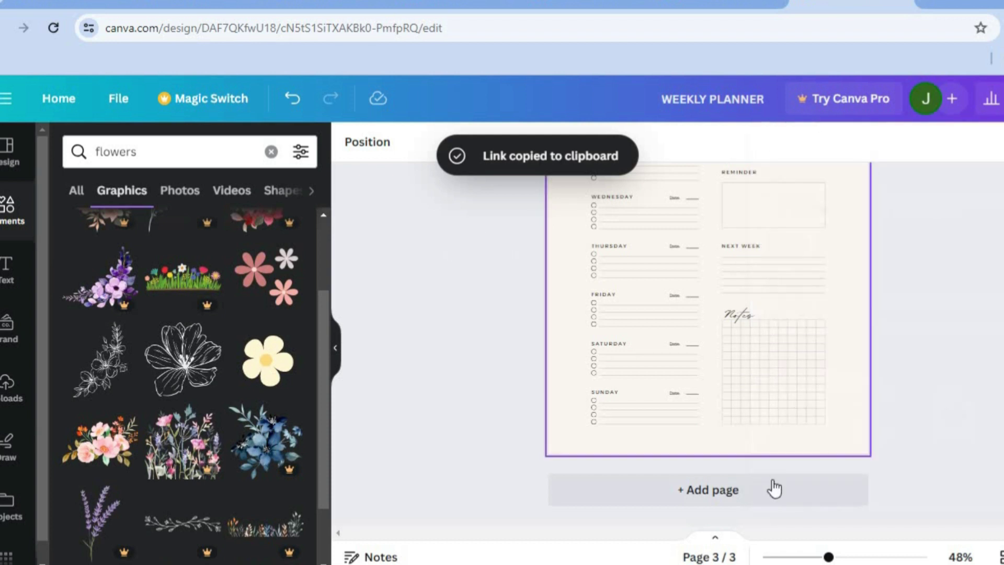
left_click(723, 492)
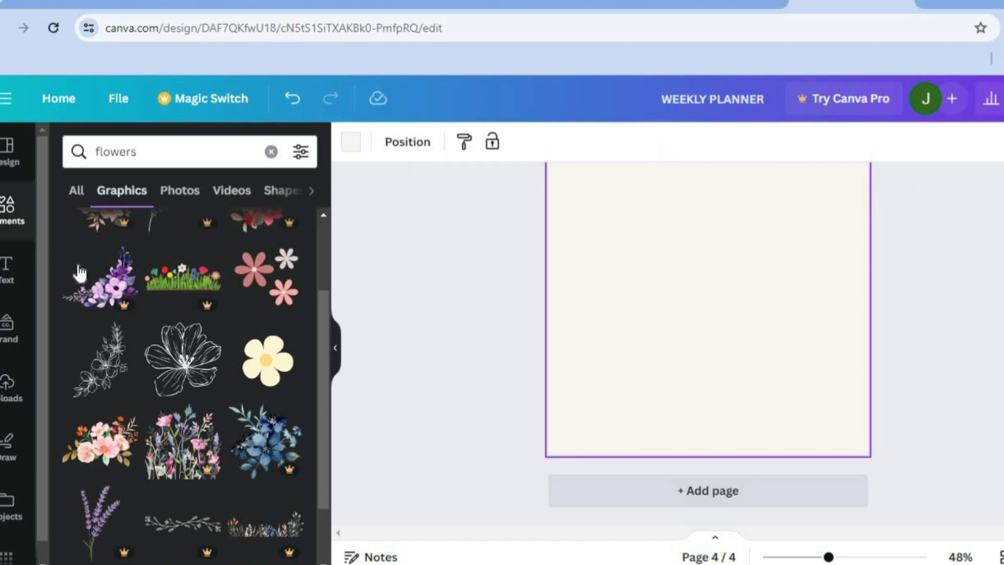
left_click(9, 267)
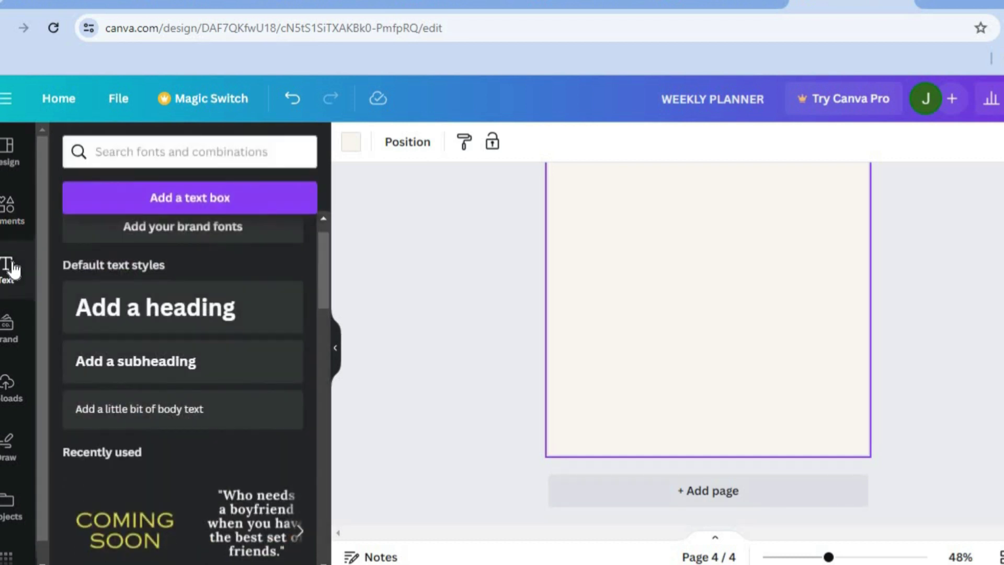
left_click(235, 319)
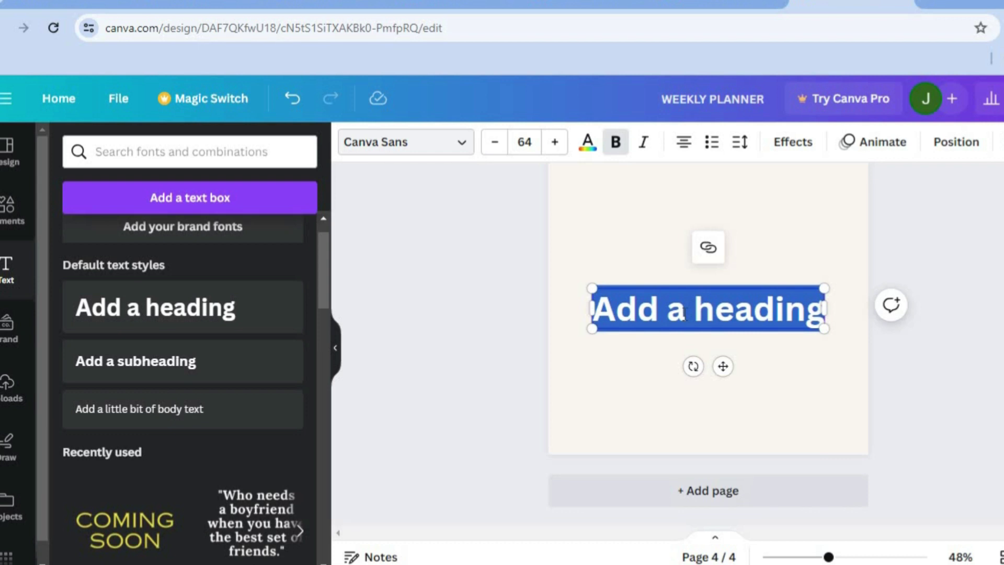
type("CLICK HE")
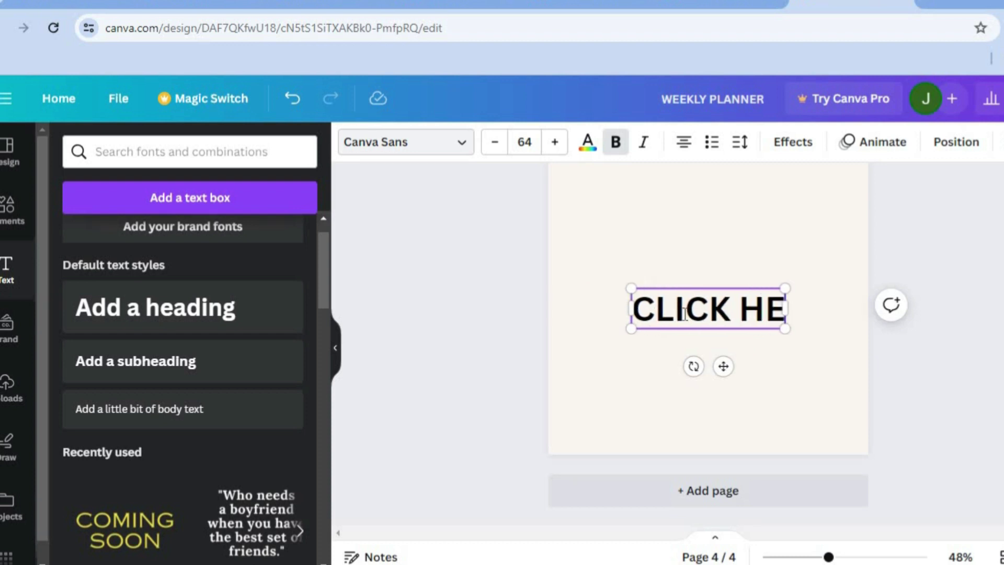
type("RE")
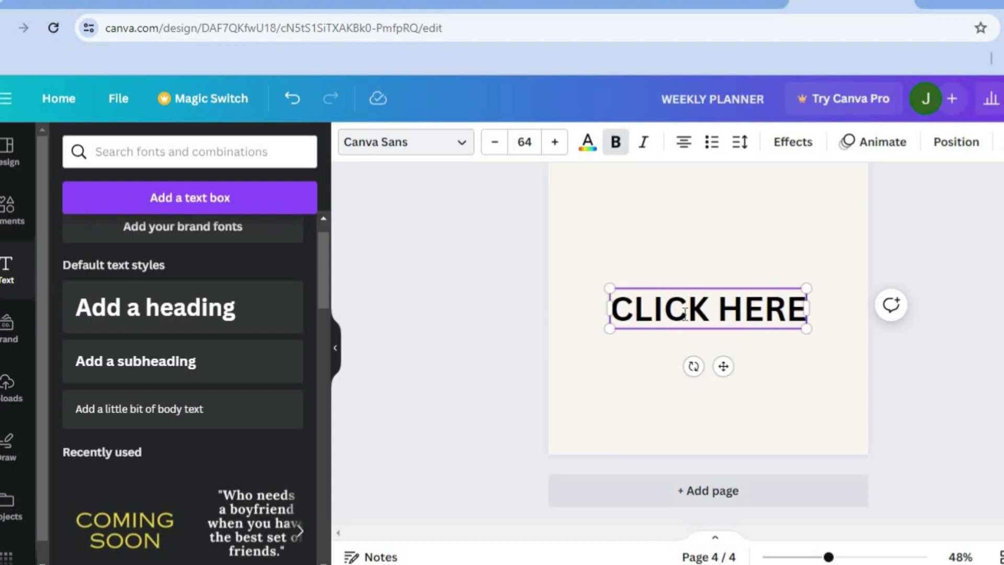
- Link the CLICK HERE heading to the pasted template link
triple_click(731, 309)
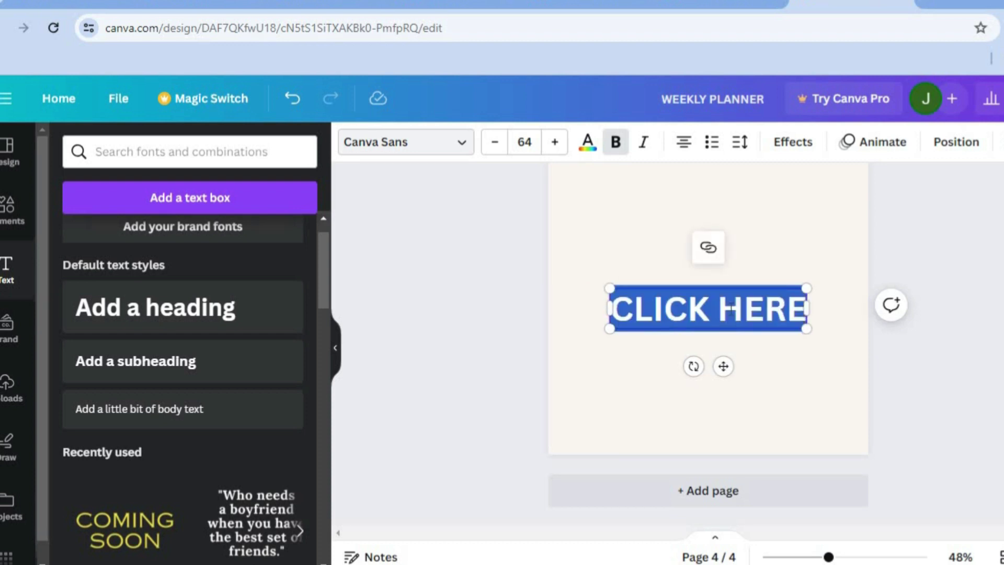
left_click(707, 249)
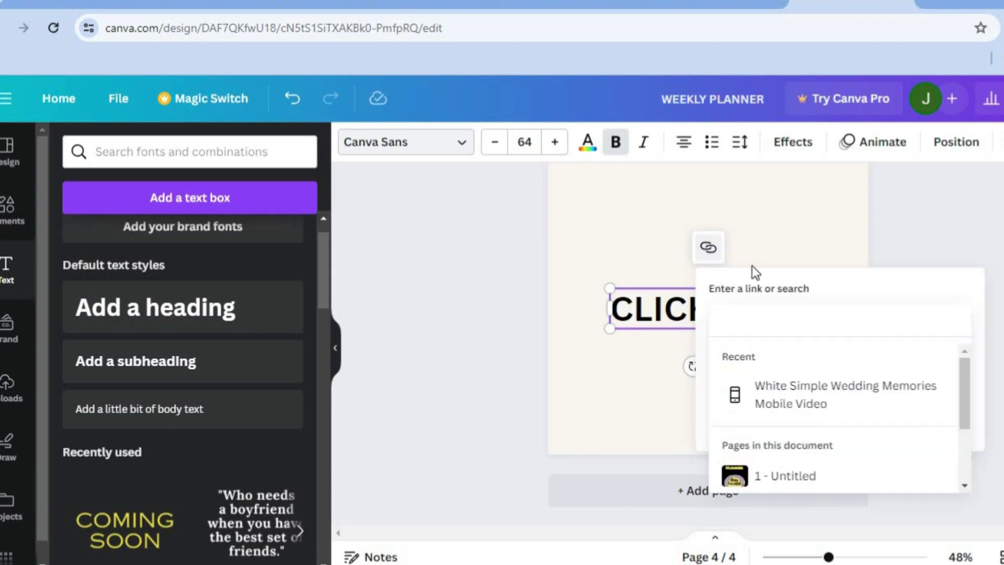
right_click(769, 324)
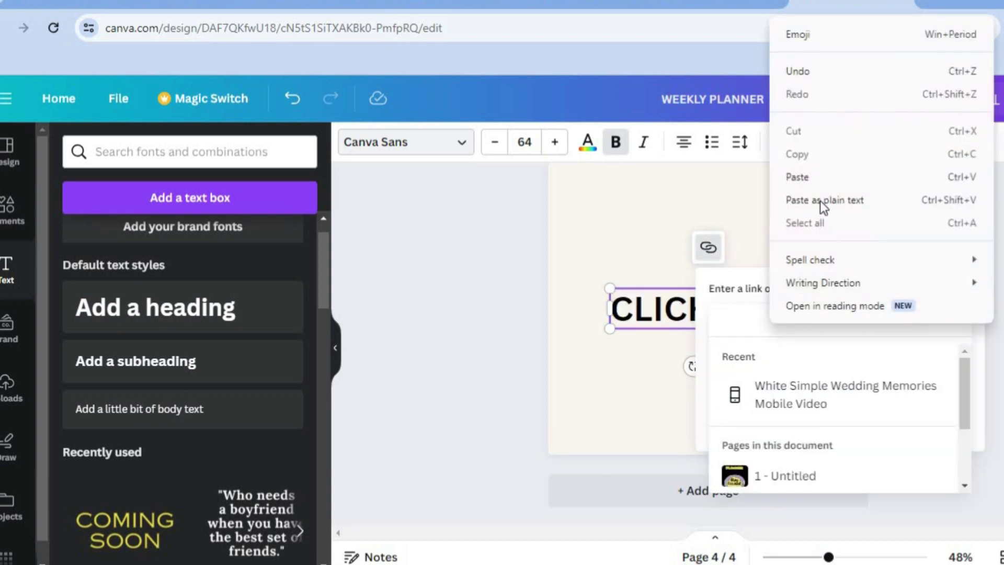
left_click(820, 178)
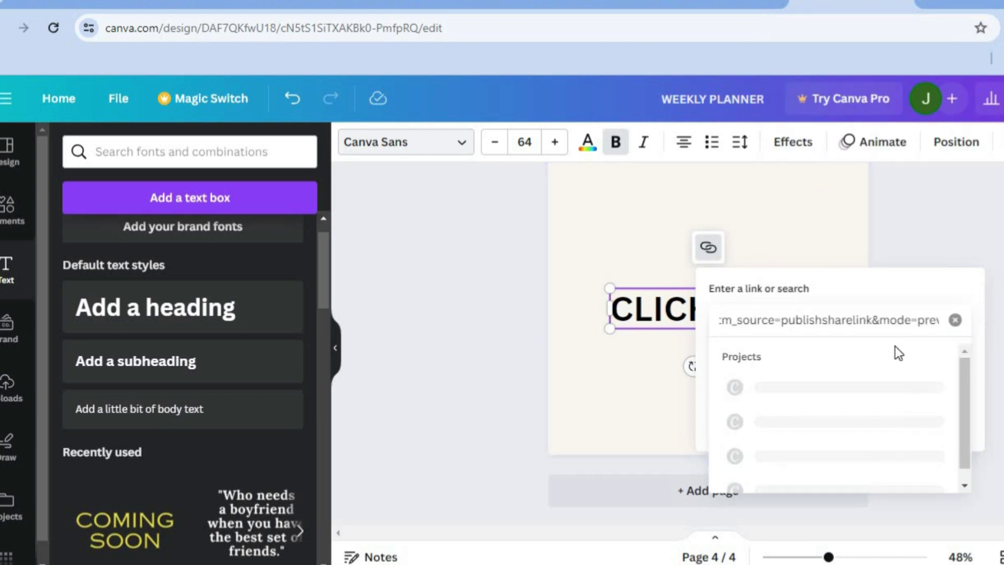
key("Return")
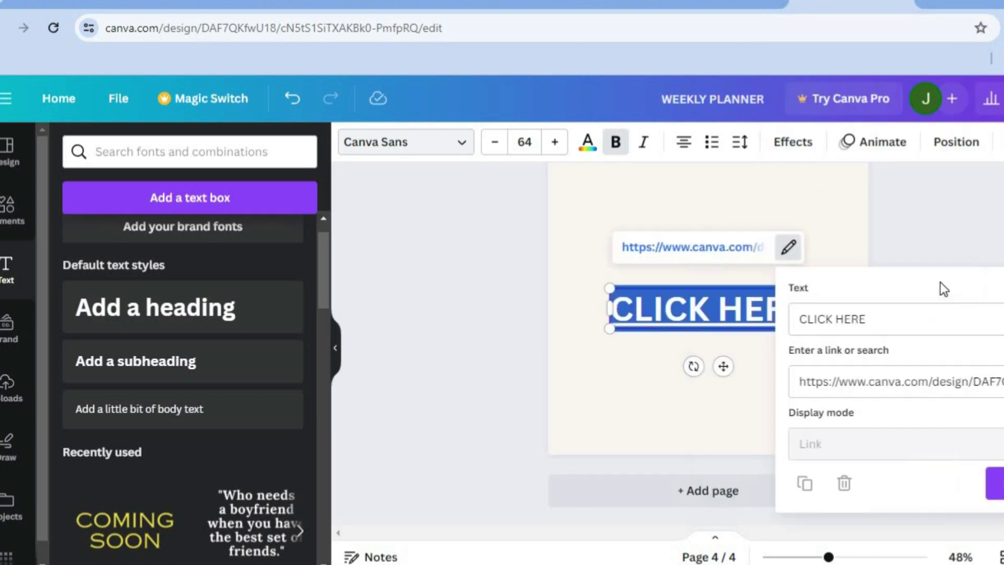
left_click(991, 483)
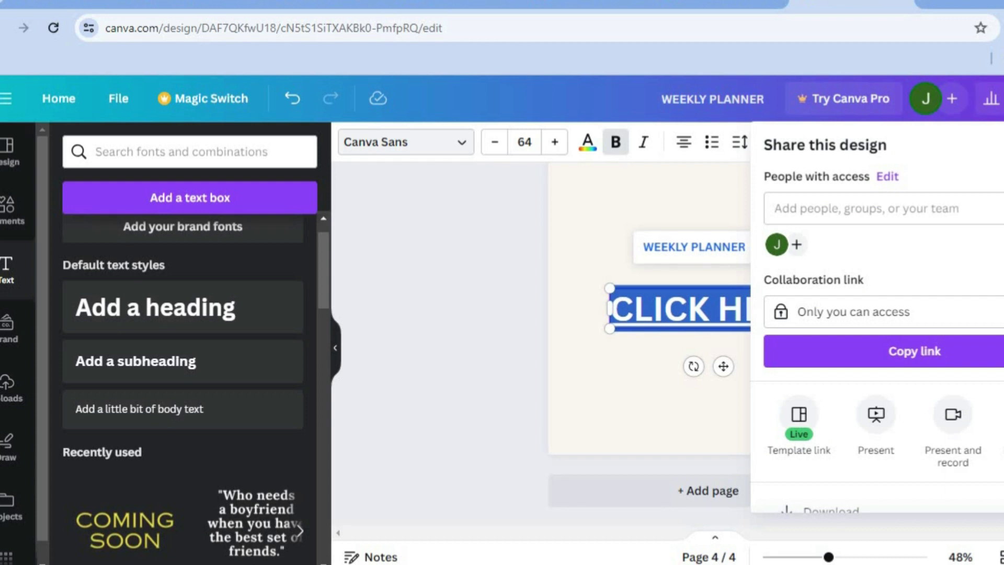
- Download only page 4 as a Standard PDF, then open it and follow its CLICK HERE link
scroll(879, 314, "down", 3)
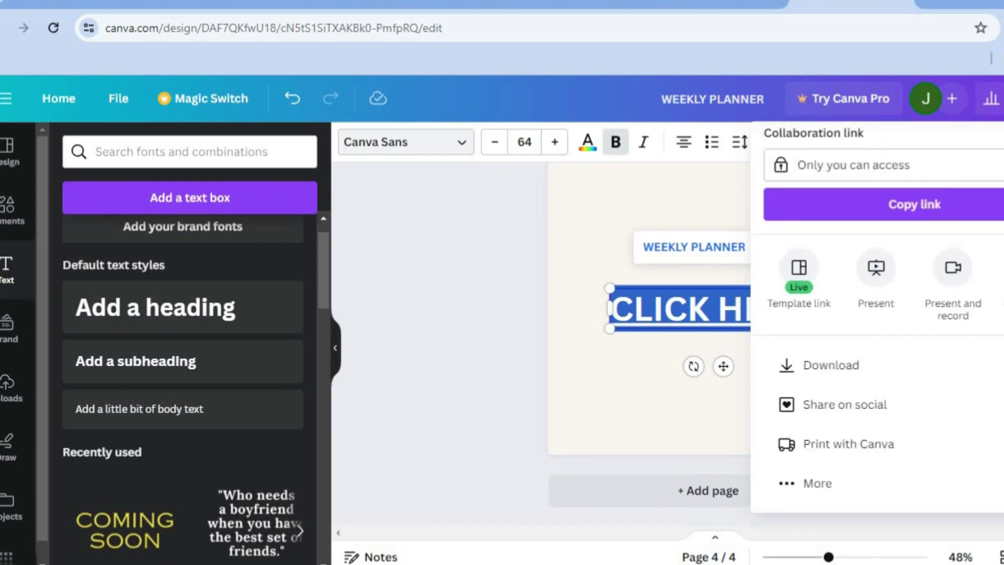
left_click(965, 365)
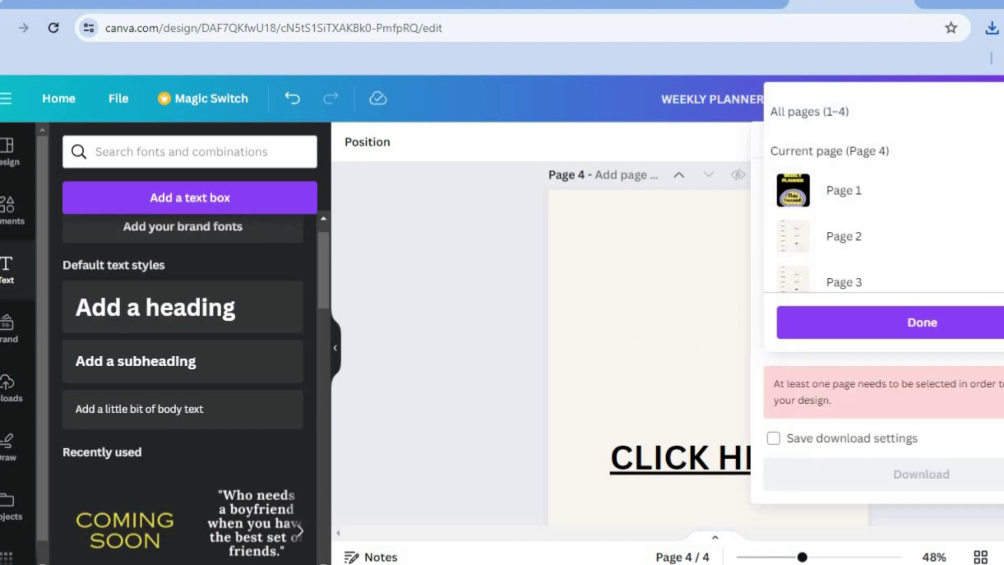
scroll(884, 209, "down", 2)
left_click(996, 262)
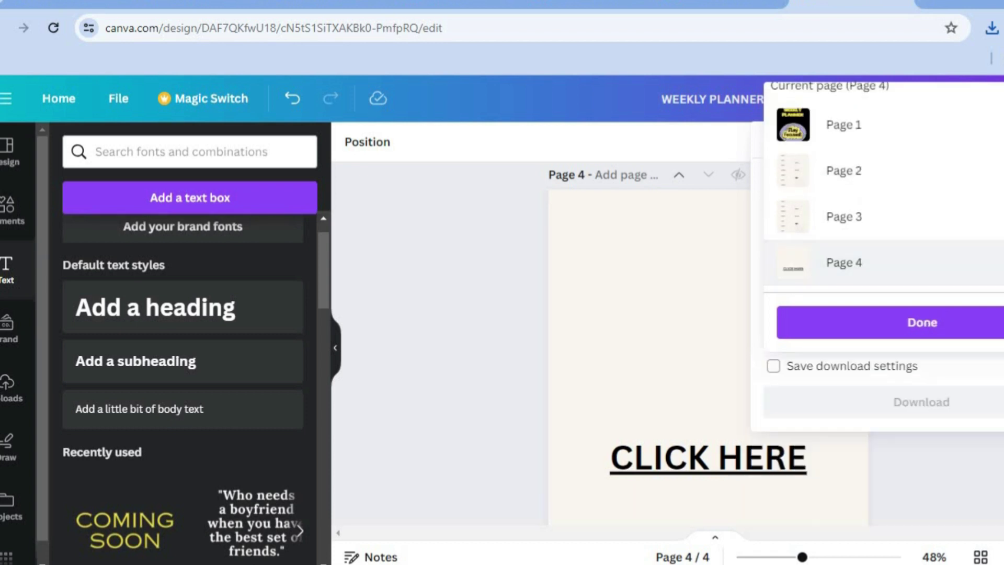
left_click(971, 323)
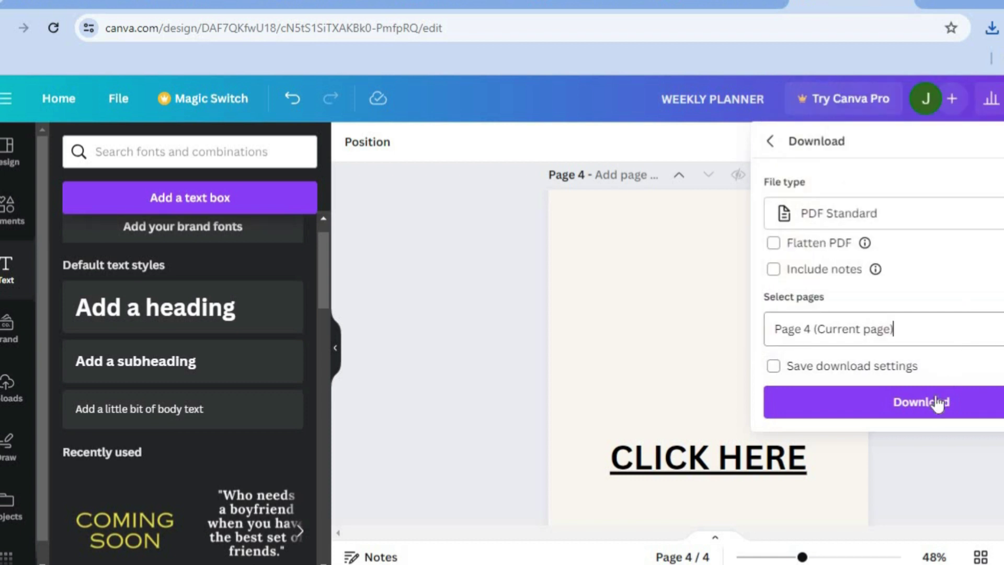
left_click(930, 407)
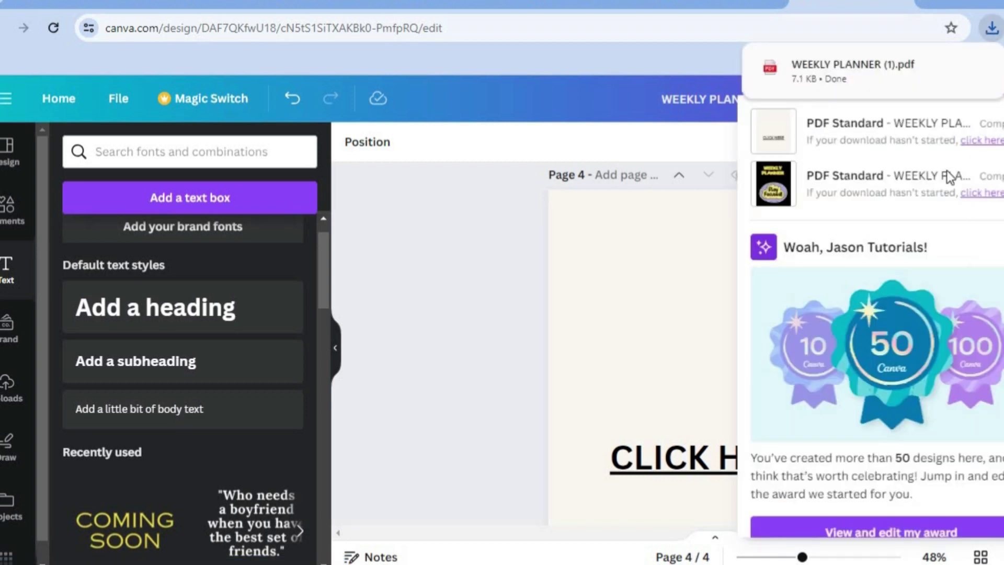
left_click(886, 74)
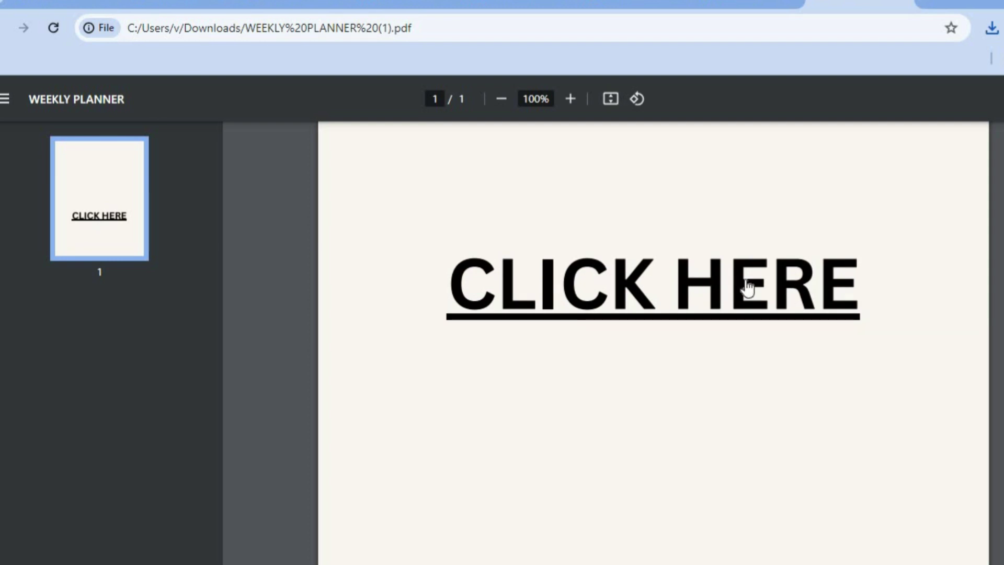
left_click(665, 300)
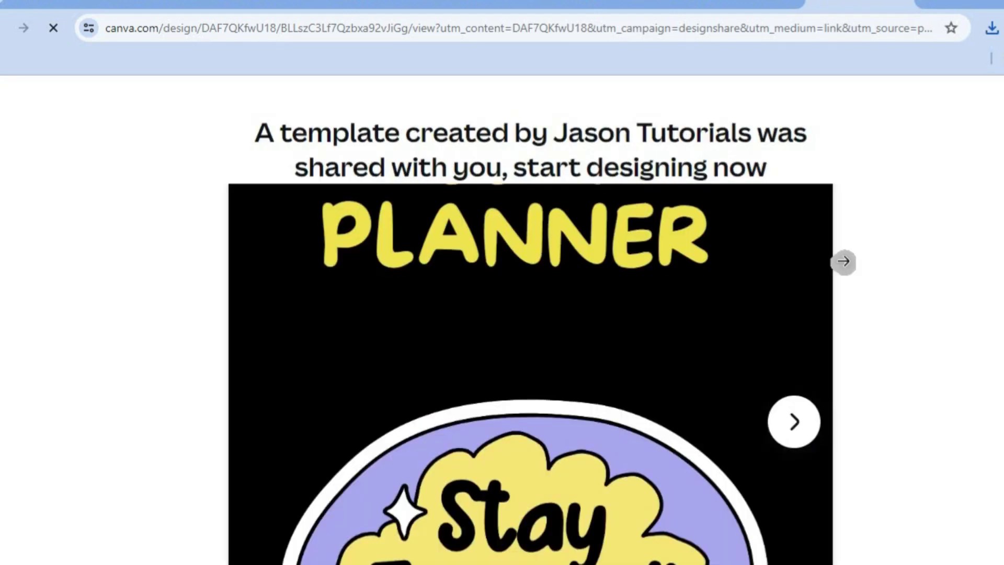
- Open the shared 8.5 × 11 in planner template for editing in Canva
scroll(530, 366, "down", 1)
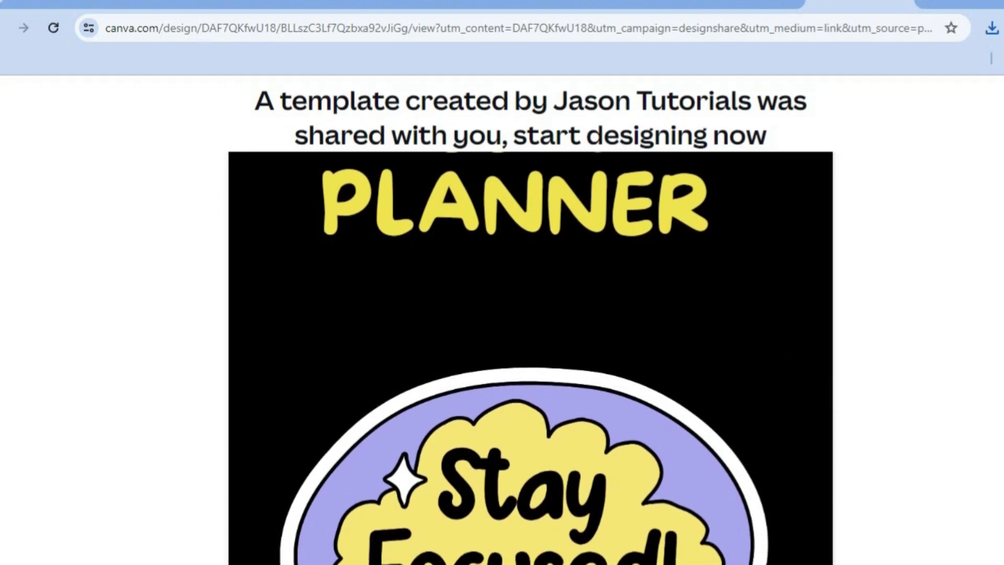
scroll(531, 335, "down", 1)
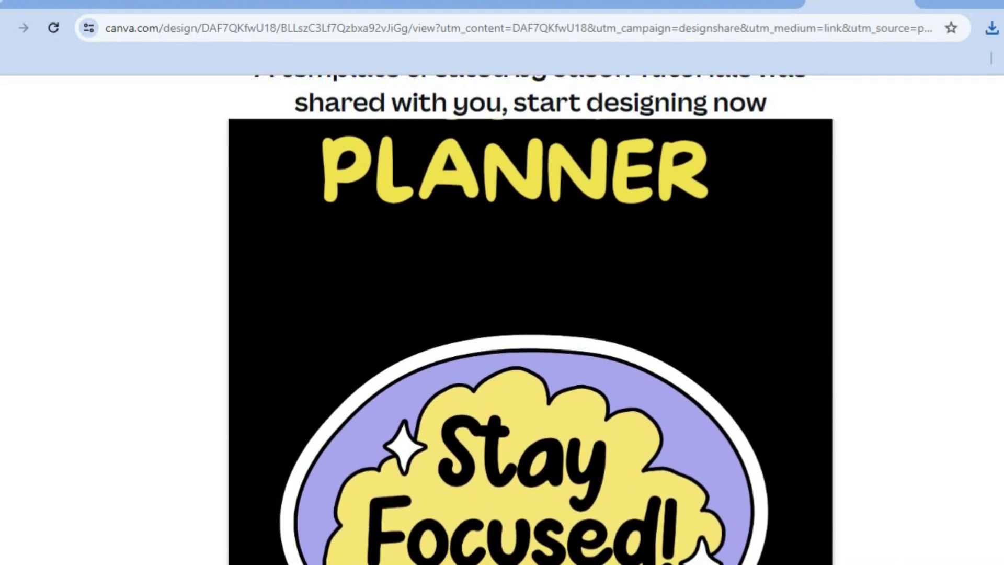
scroll(531, 334, "down", 5)
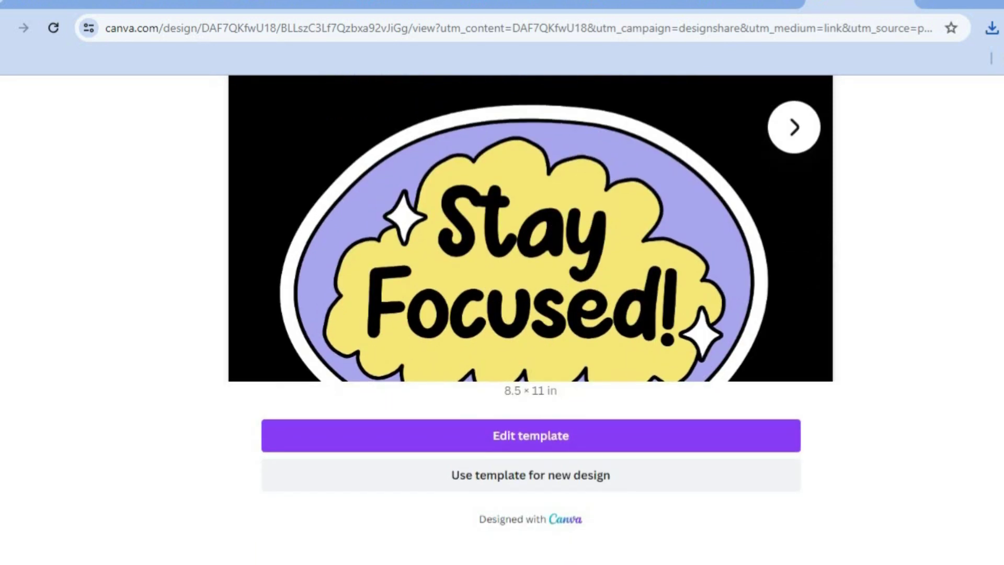
left_click(515, 438)
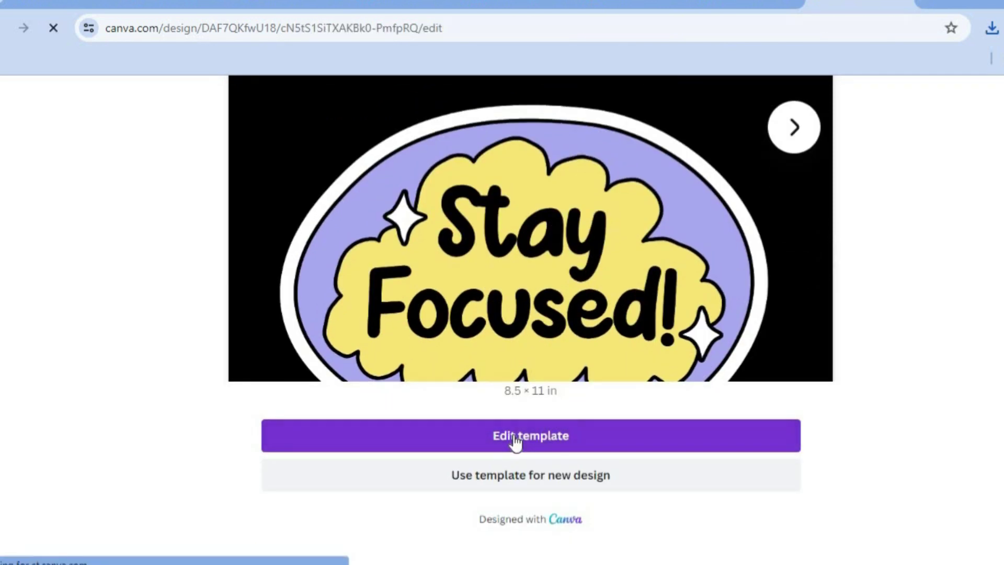